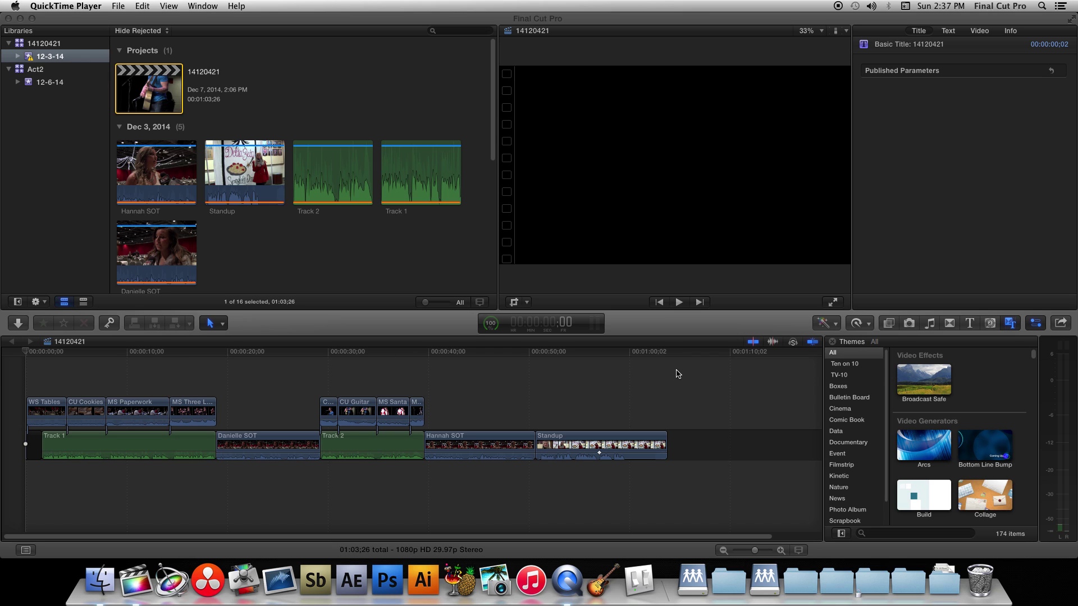
# Step: Select all 13 timeline clips and apply the Compressor audio effect at its Default preset
pyautogui.moveTo(623, 498); pyautogui.dragTo(50, 391)
pyautogui.press('space')
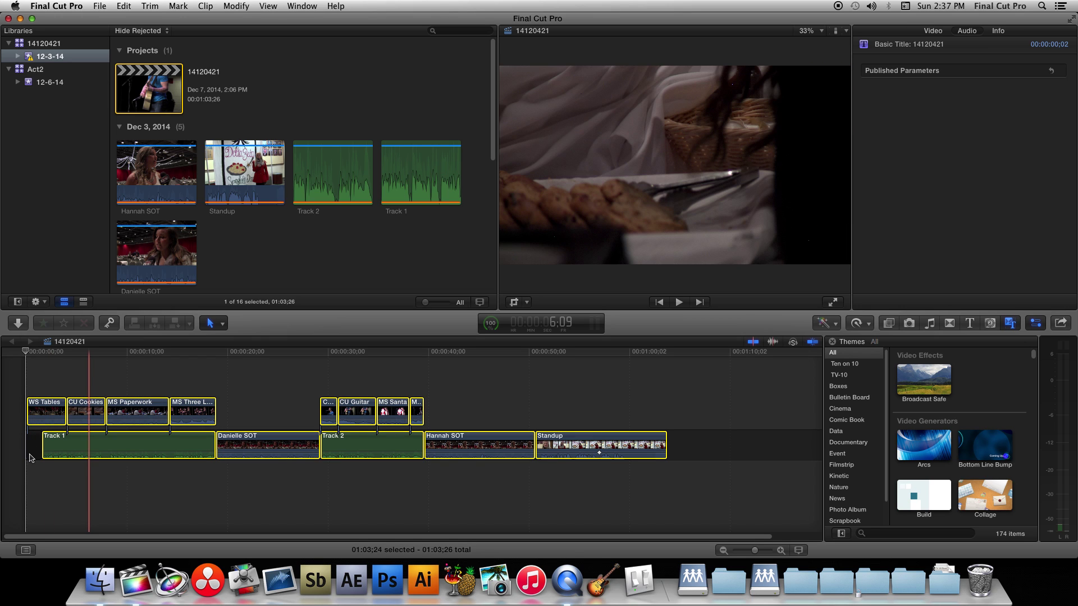
pyautogui.press('Home')
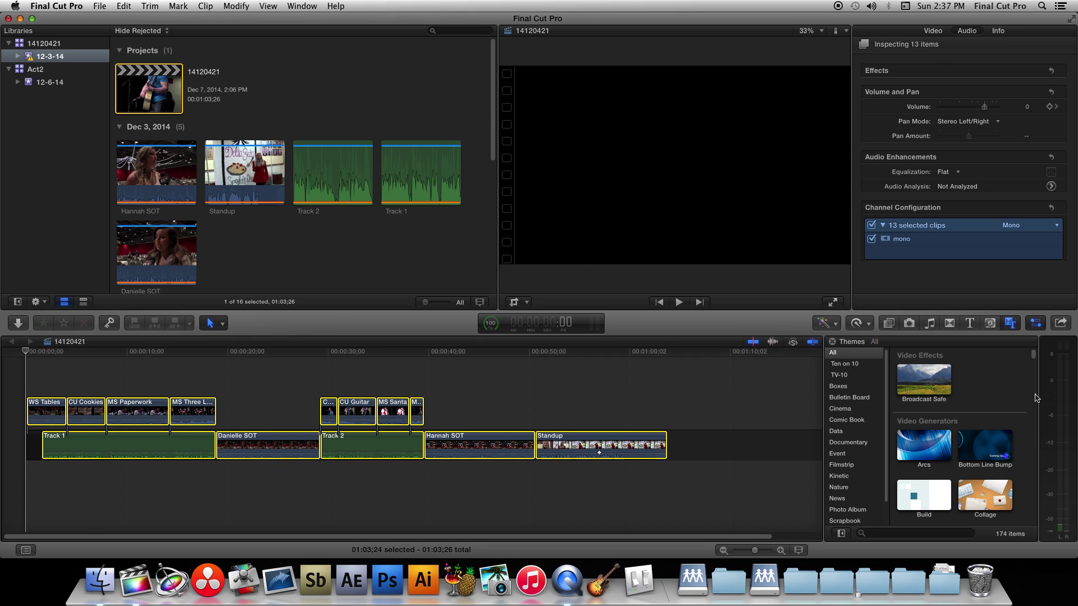
pyautogui.click(867, 380)
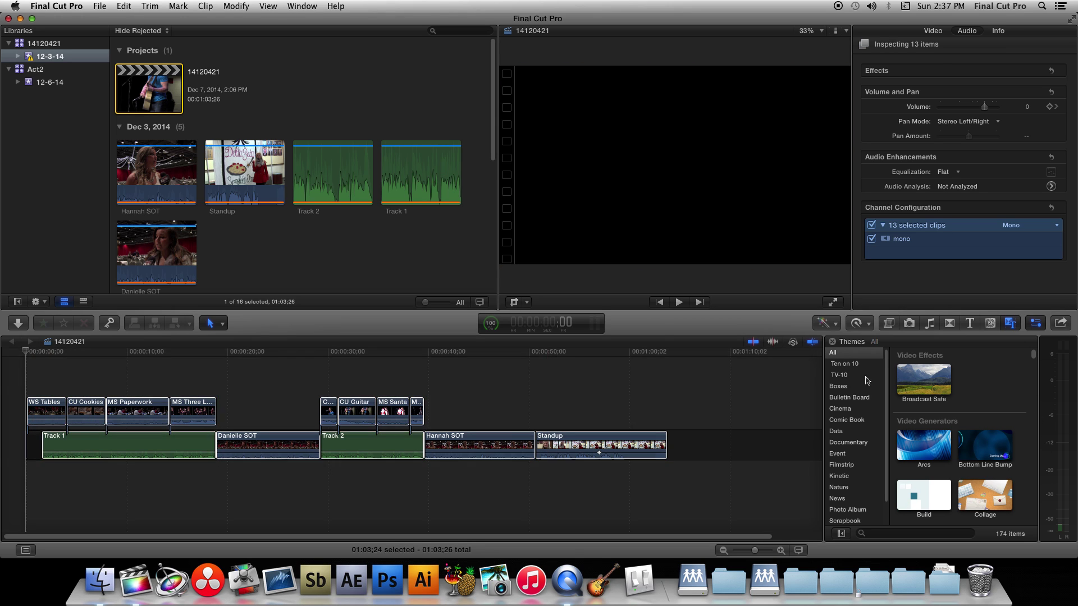
pyautogui.click(889, 325)
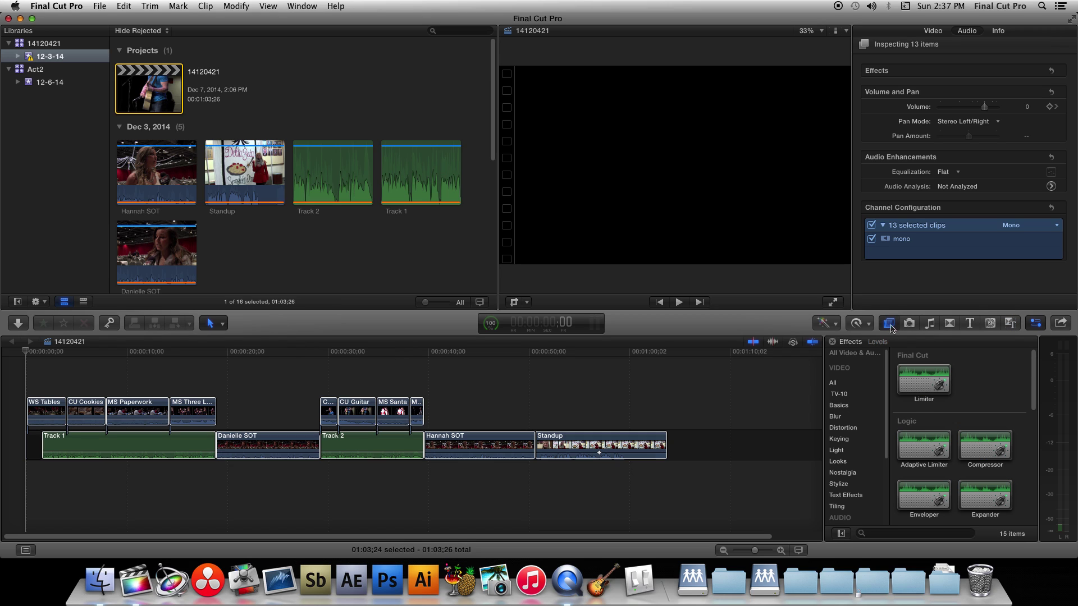
pyautogui.click(994, 456)
pyautogui.doubleClick(989, 452)
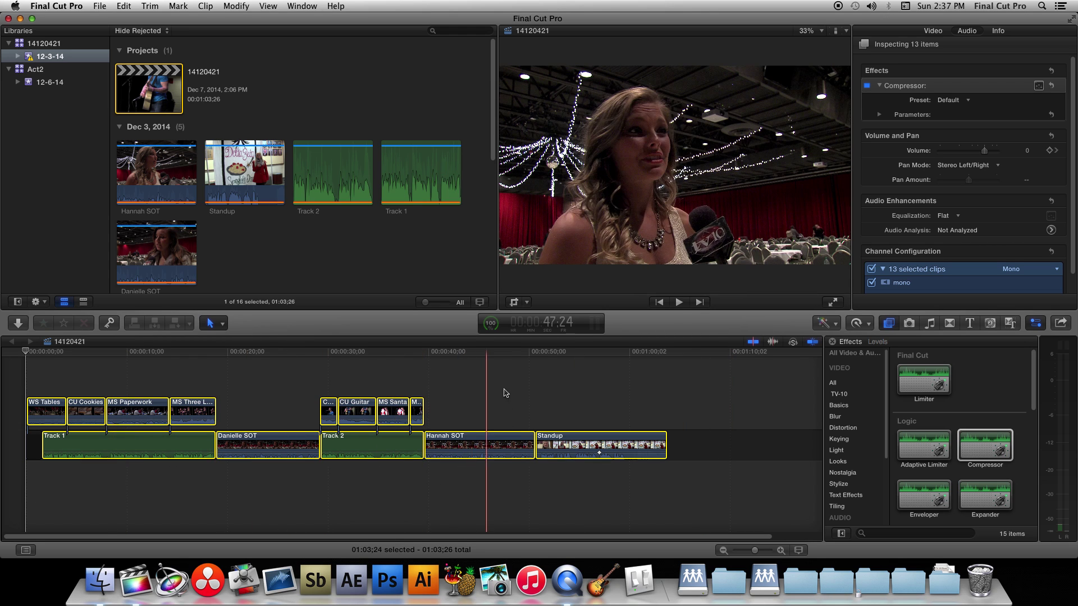
pyautogui.click(800, 551)
# Step: Select all 13 clips and zoom into the timeline with Cmd+=
pyautogui.click(539, 481)
pyautogui.click(627, 483)
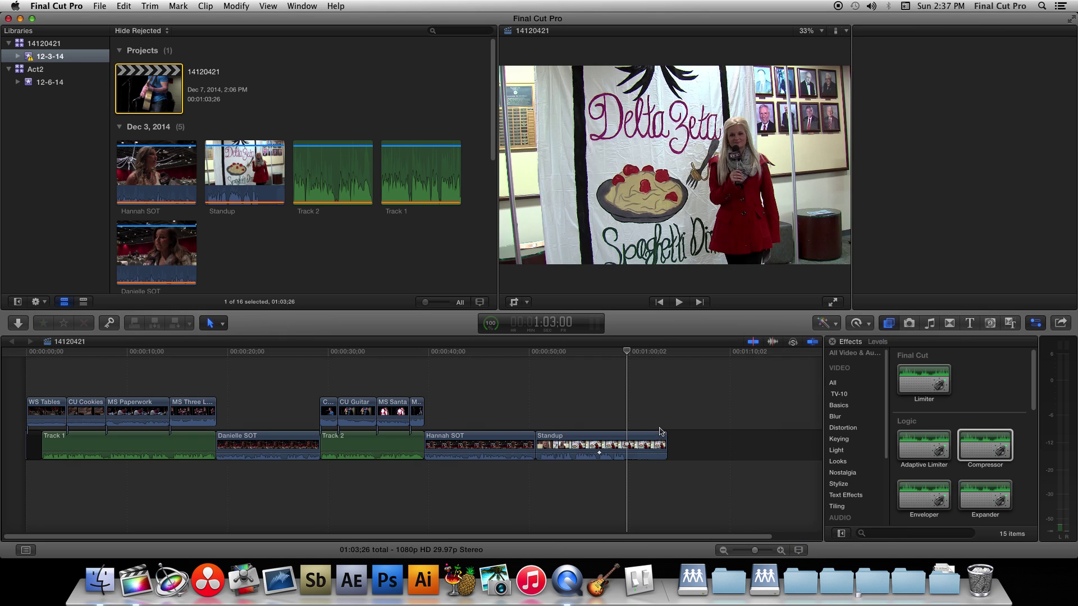
pyautogui.moveTo(661, 490); pyautogui.dragTo(78, 393)
pyautogui.press('super+equal')
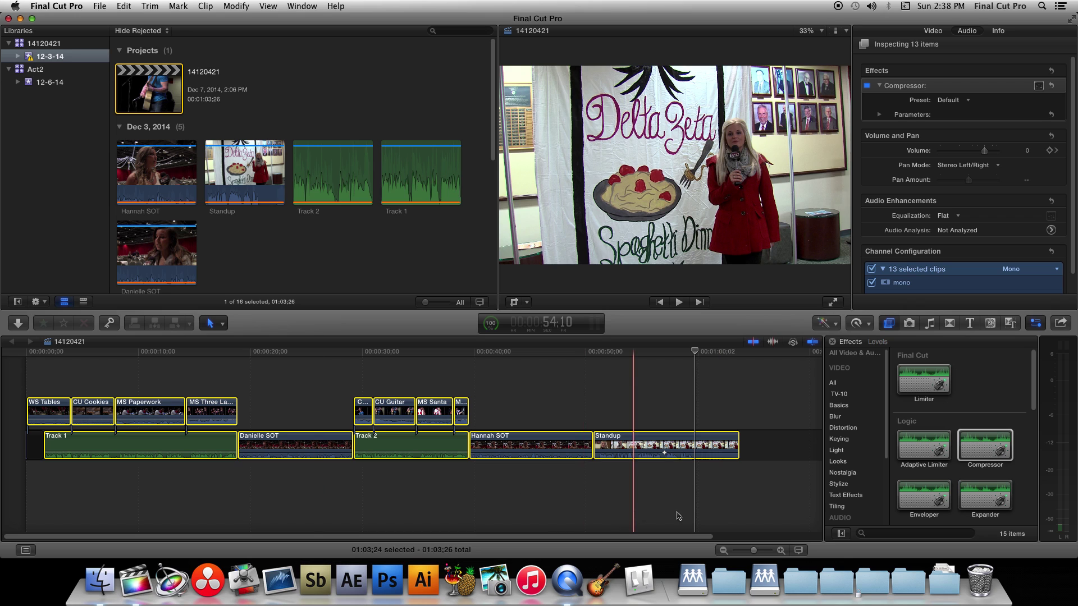
# Step: Raise the Clip Height slider in Clip Appearance so clips show large thumbnails and waveforms
pyautogui.click(798, 551)
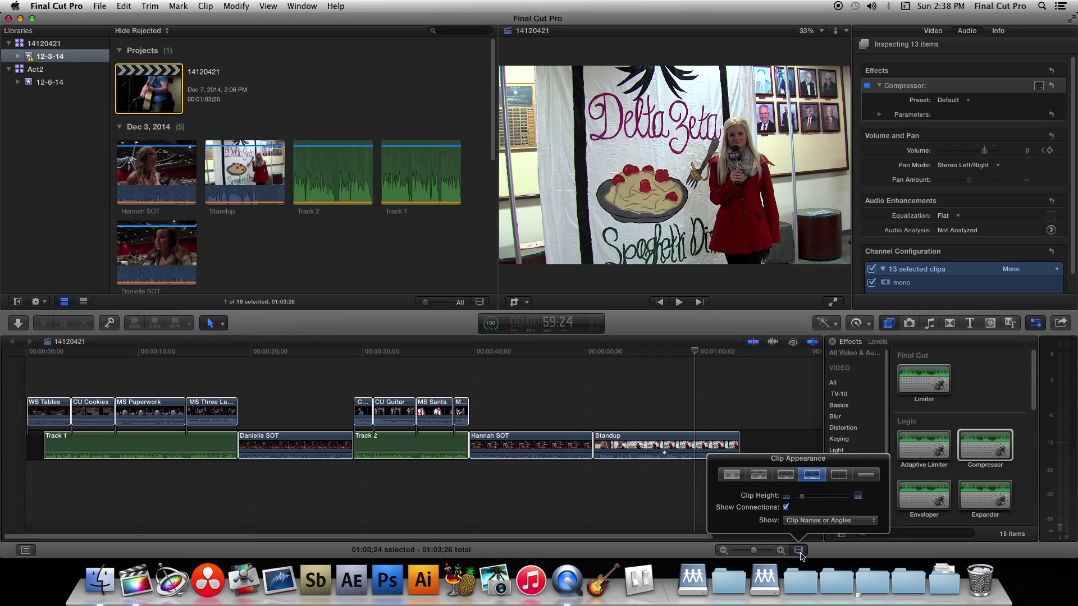
pyautogui.click(798, 551)
pyautogui.click(799, 551)
pyautogui.moveTo(803, 498); pyautogui.dragTo(837, 506)
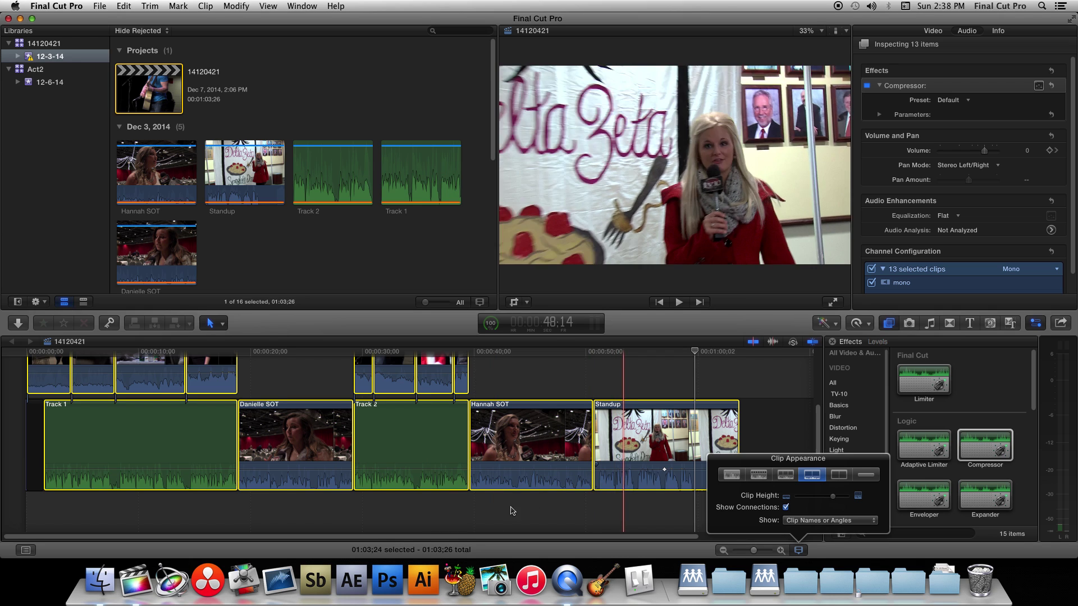
# Step: Lower Track 1's volume line to -13 dB and keep the audio meters showing
pyautogui.click(492, 513)
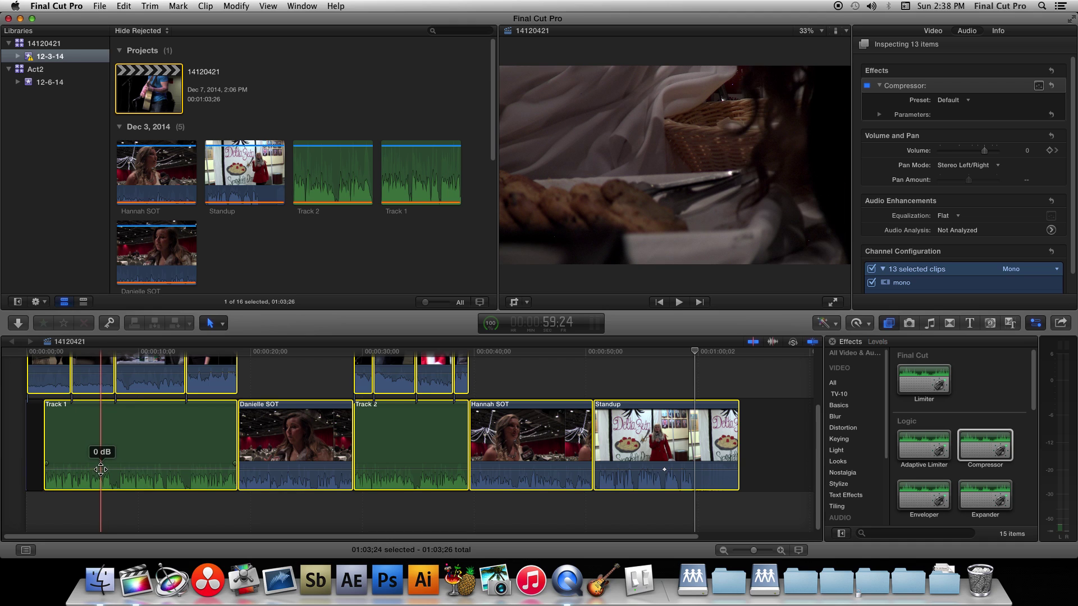
pyautogui.moveTo(101, 470); pyautogui.dragTo(100, 471)
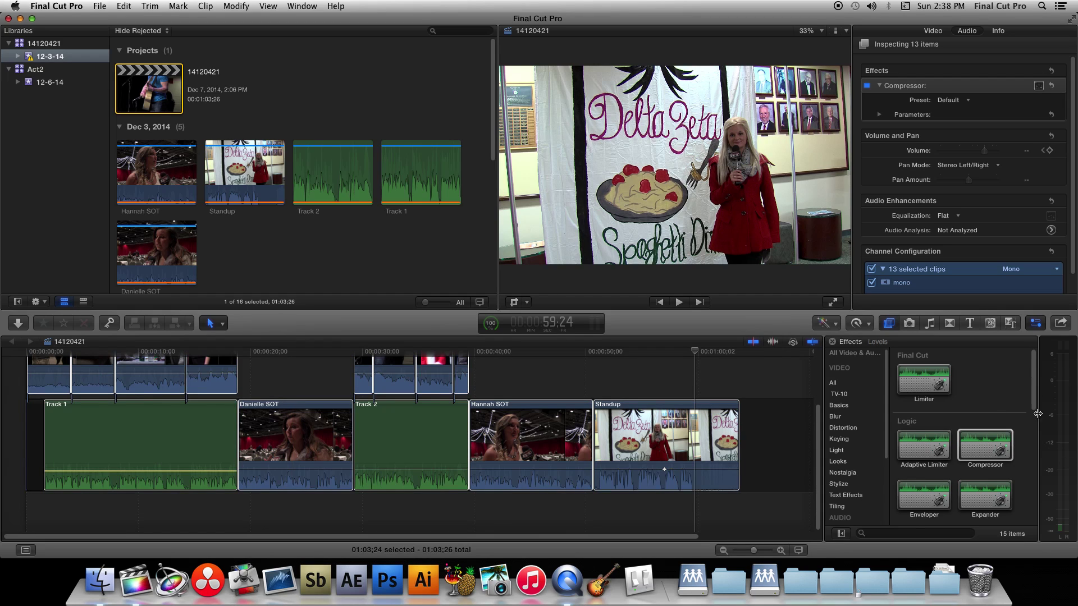
pyautogui.click(598, 327)
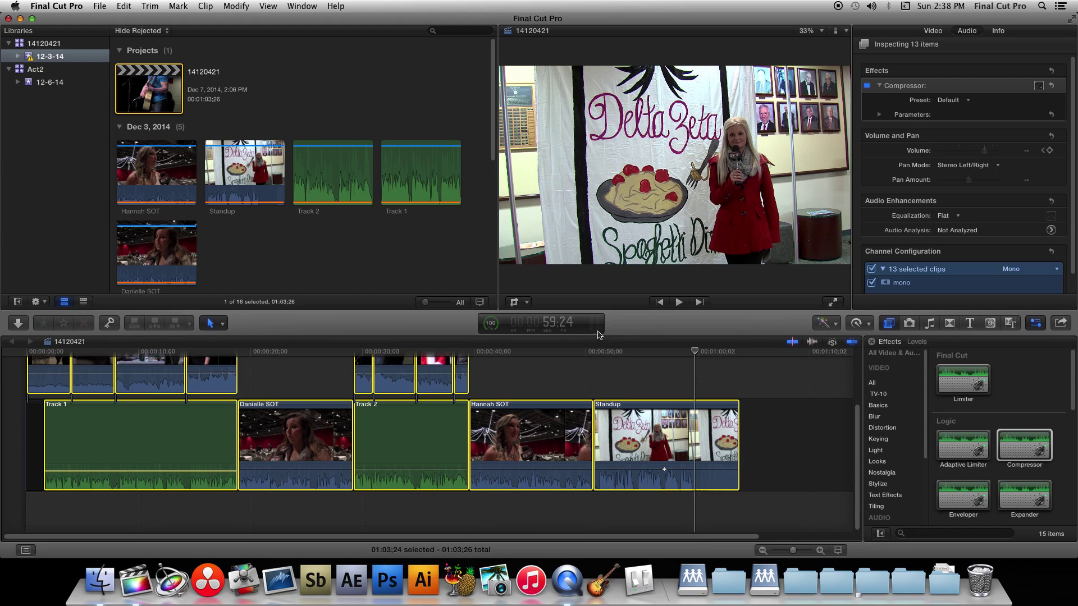
pyautogui.click(595, 327)
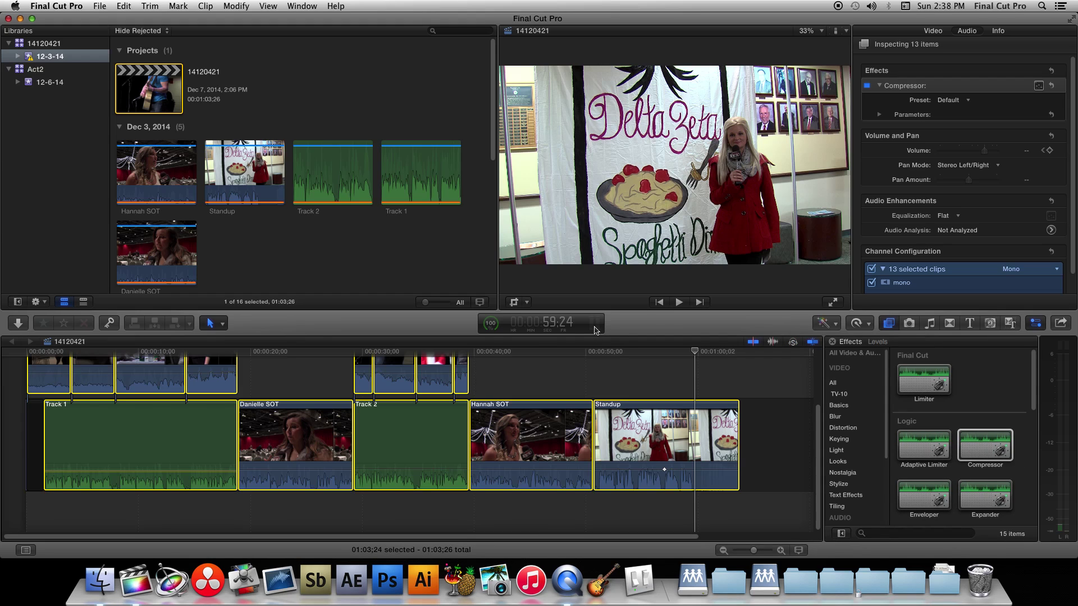
pyautogui.click(595, 328)
pyautogui.click(595, 328)
# Step: Play the opening from the timeline start to check Track 1's lowered level
pyautogui.click(52, 354)
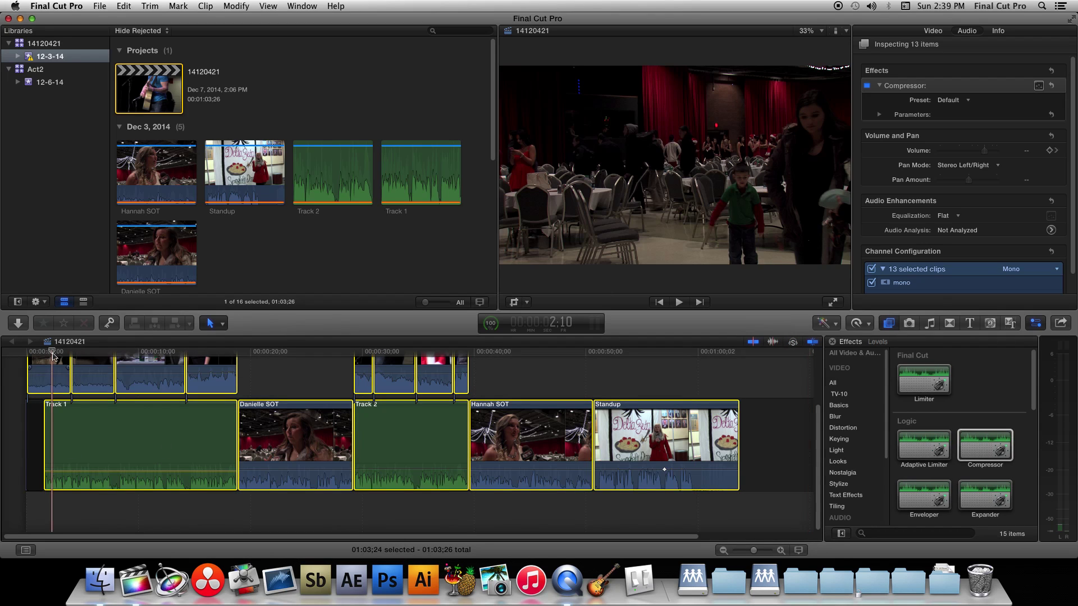
pyautogui.press('space')
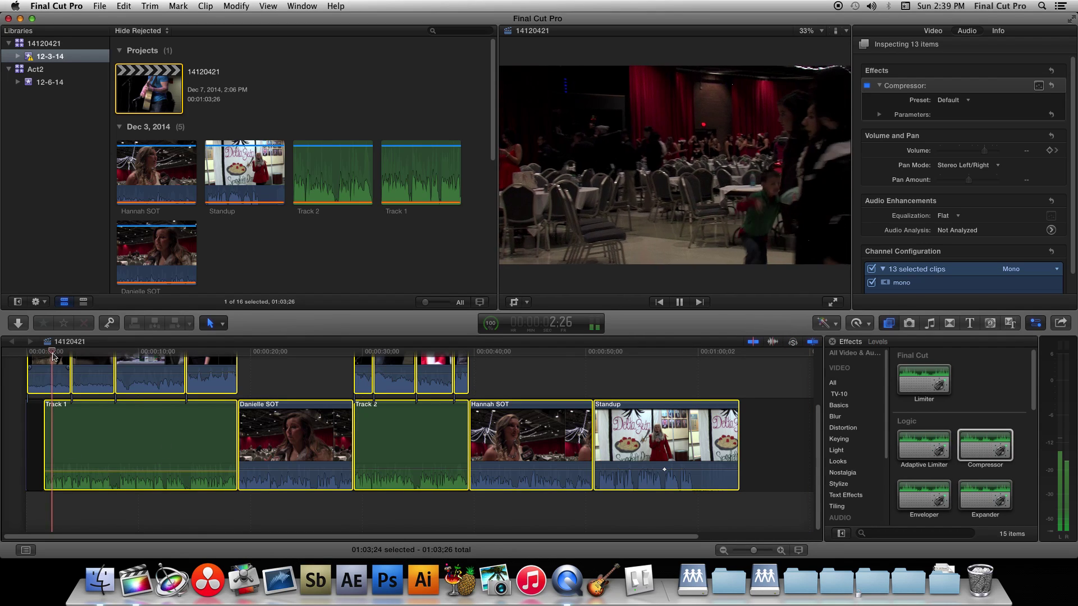
pyautogui.press('space')
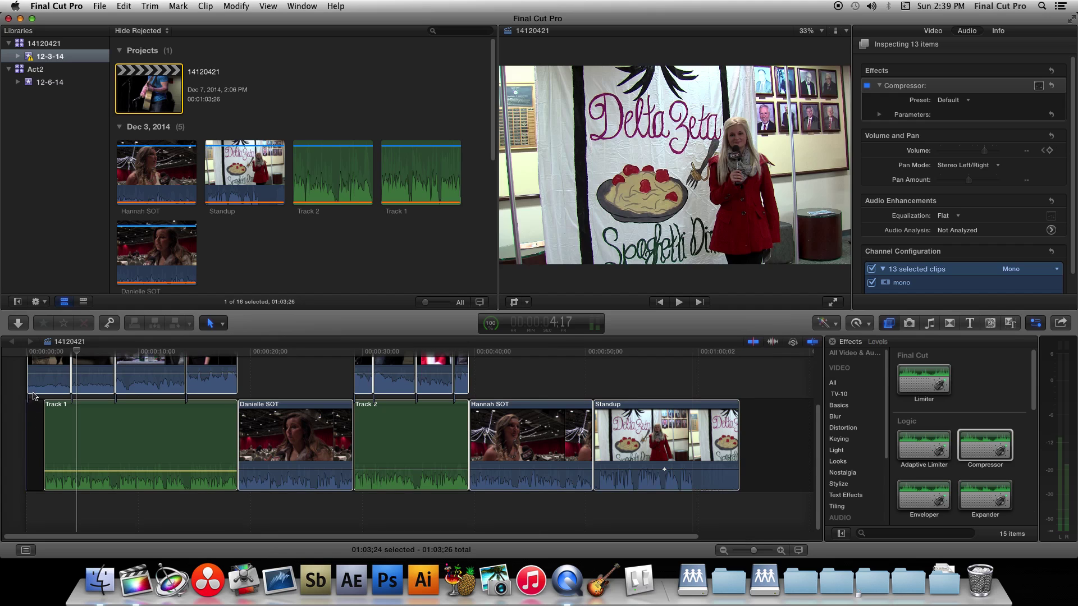
pyautogui.press('super+a')
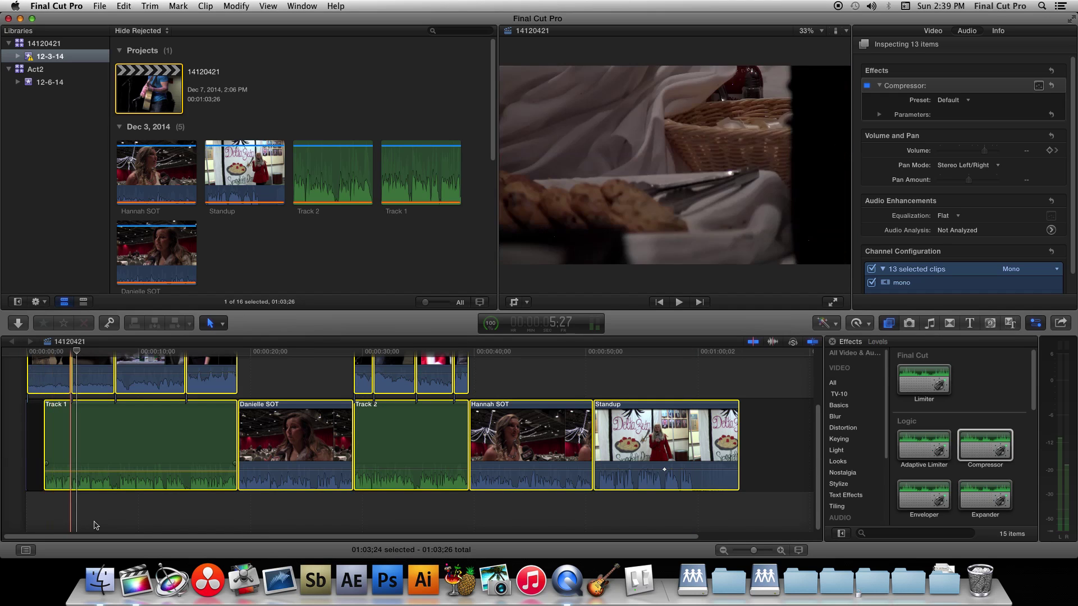
# Step: Pull down the WS Tables clip's volume and replay the opening to check levels
pyautogui.click(45, 382)
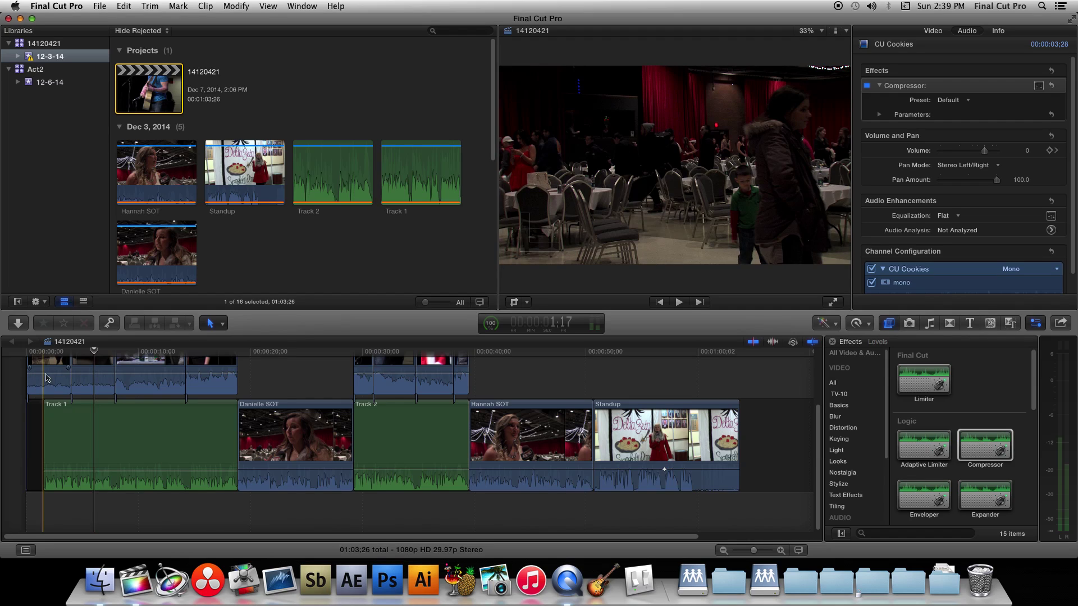
pyautogui.moveTo(45, 368); pyautogui.dragTo(45, 378)
pyautogui.click(34, 352)
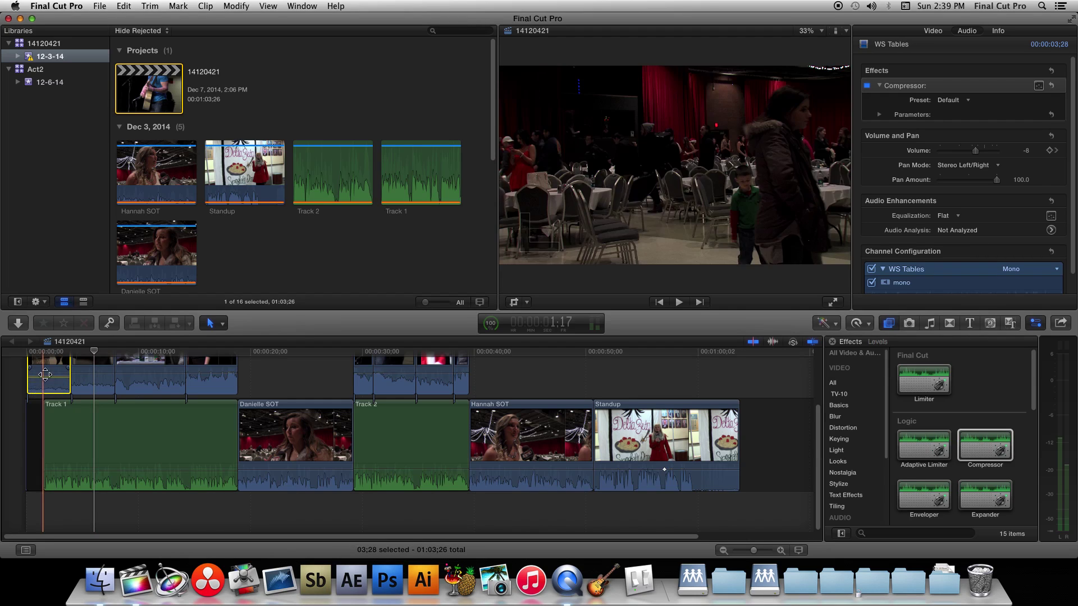
pyautogui.press('space')
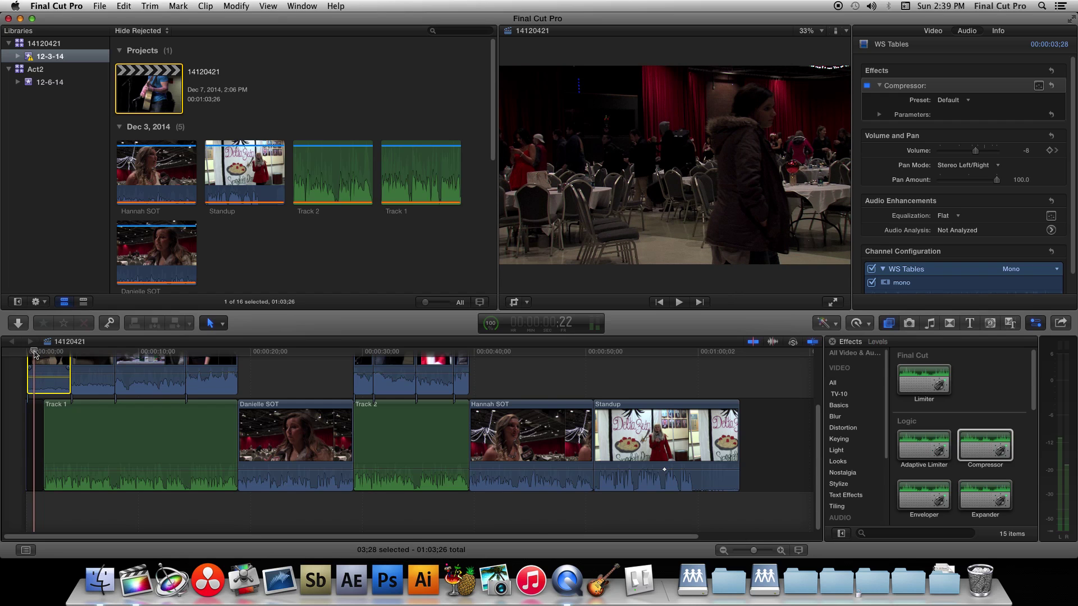
pyautogui.press('space')
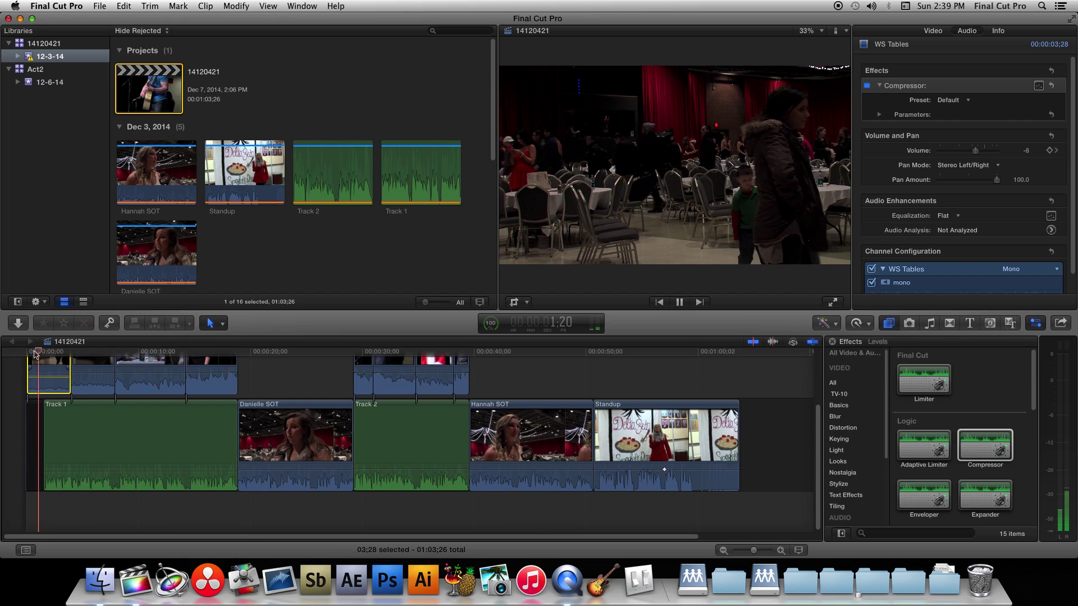
pyautogui.press('space')
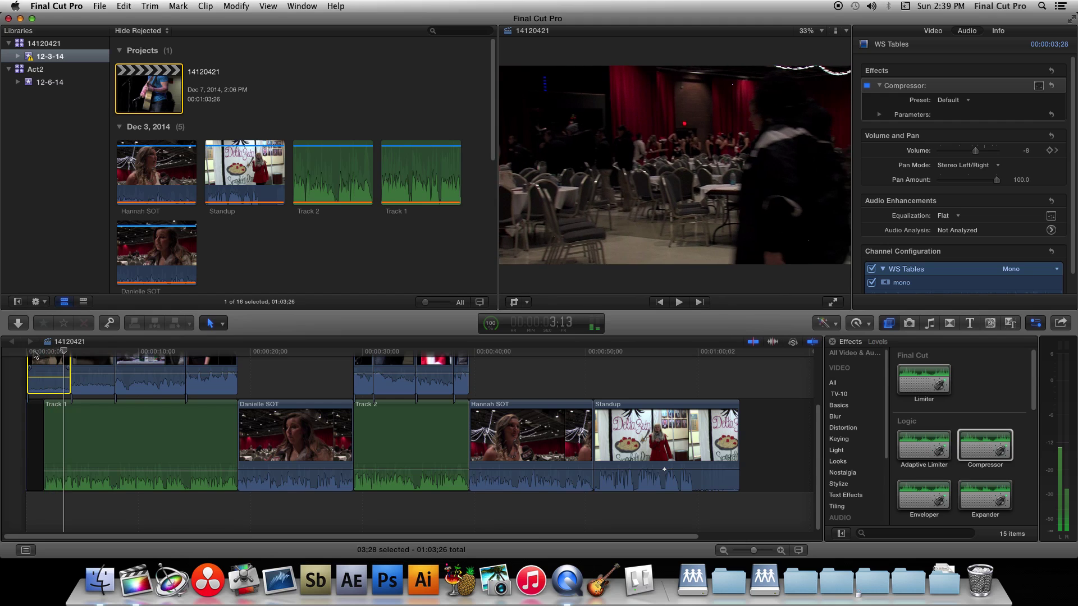
pyautogui.click(33, 353)
pyautogui.press('space')
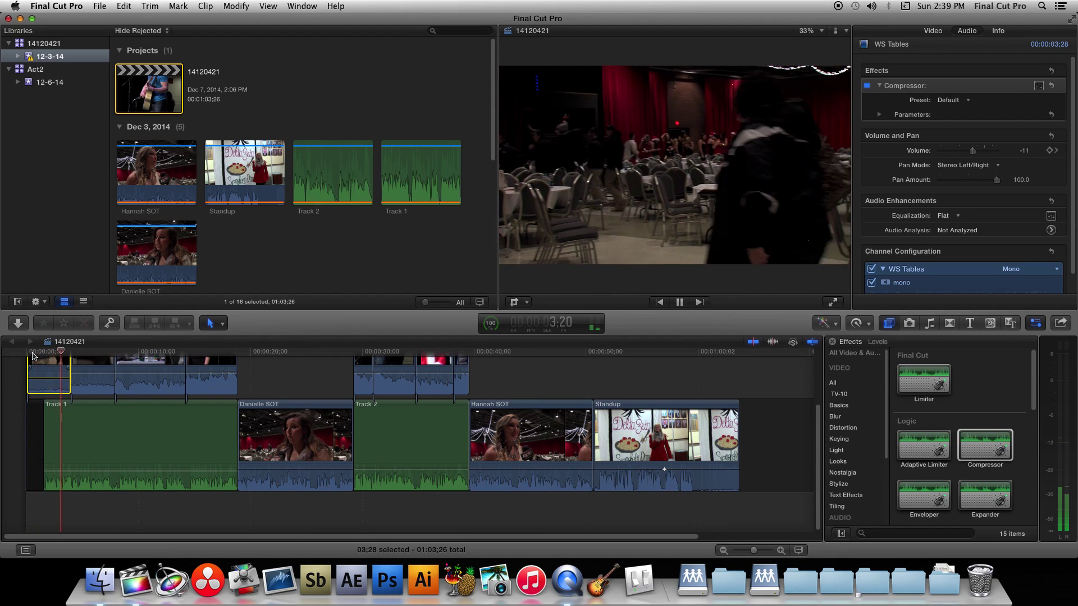
pyautogui.press('space')
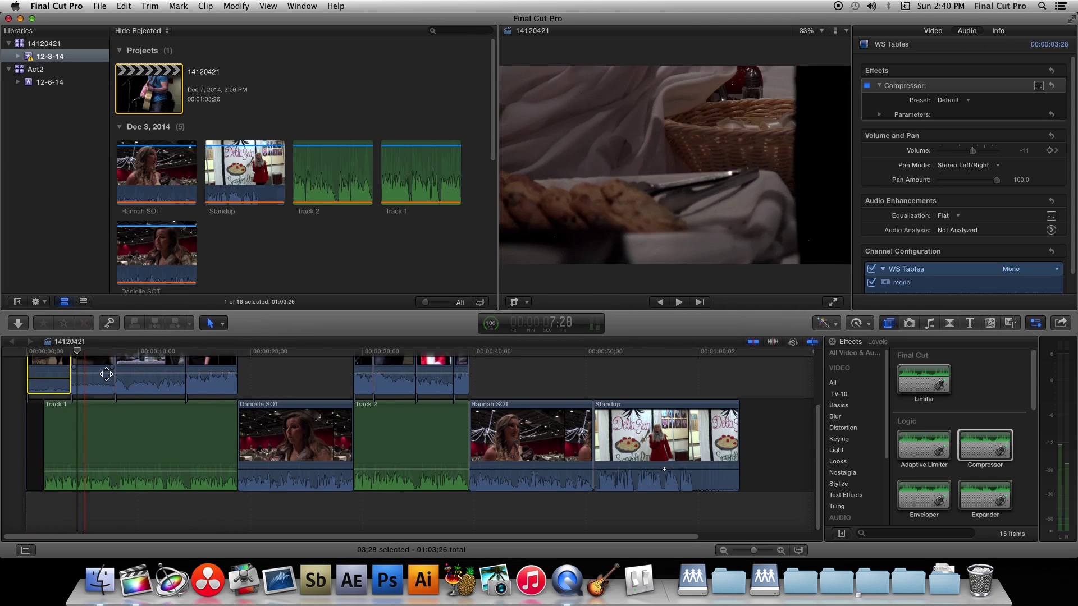
# Step: Lower CU Cookies' volume and bring MS Paperwork down to -17 dB
pyautogui.moveTo(93, 374); pyautogui.dragTo(93, 379)
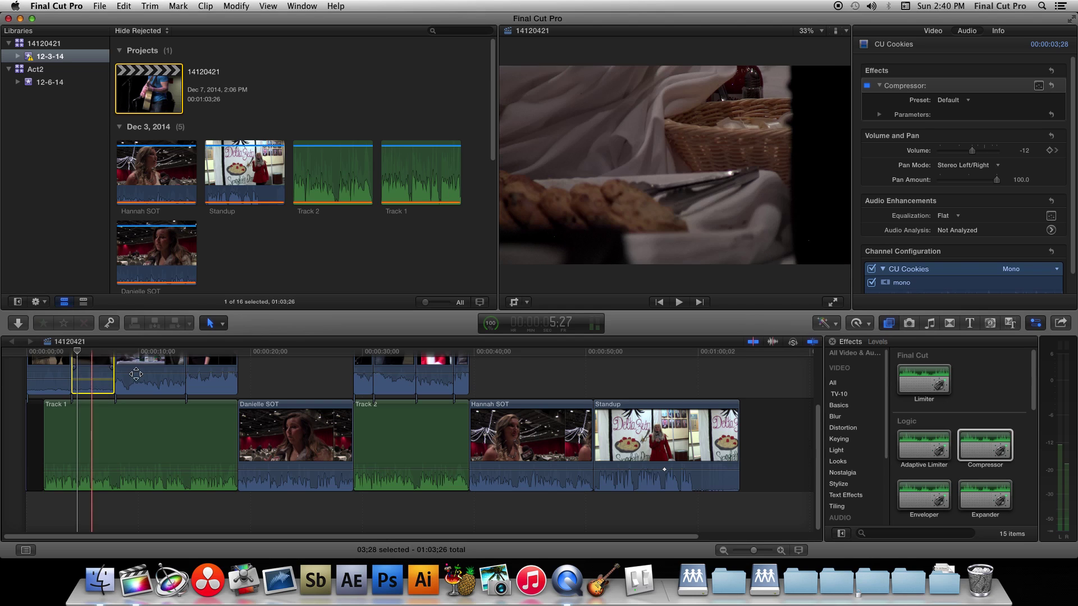
pyautogui.click(154, 377)
pyautogui.moveTo(153, 376); pyautogui.dragTo(203, 383)
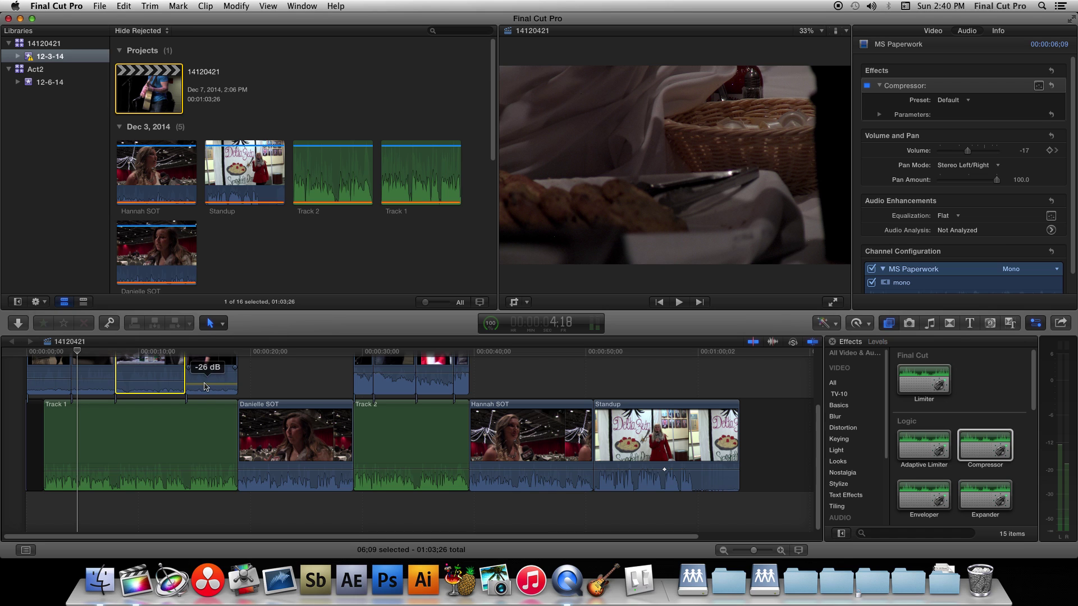
pyautogui.click(55, 352)
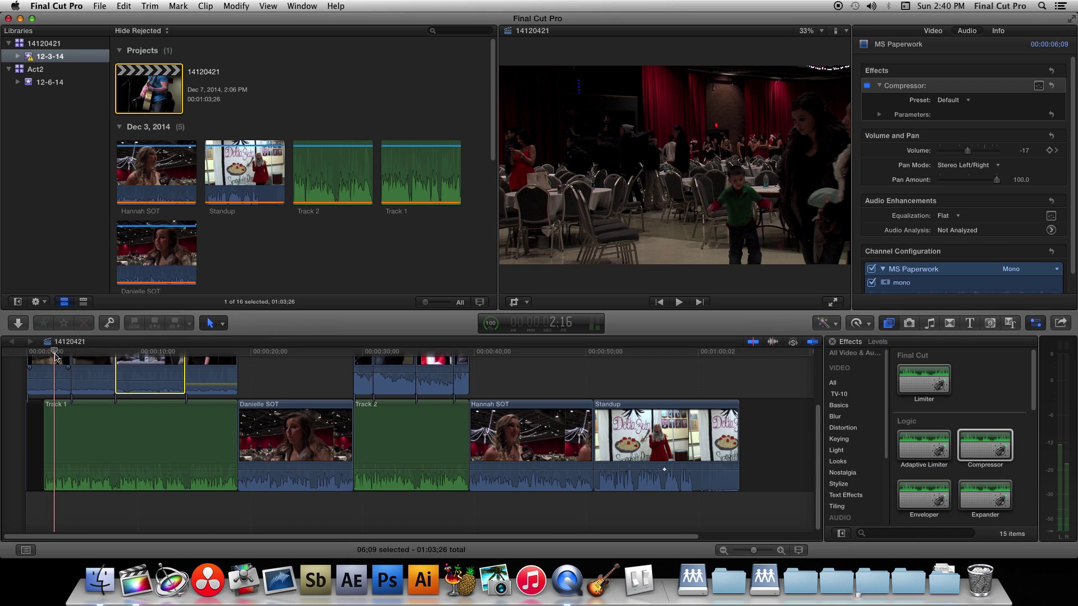
pyautogui.press('space')
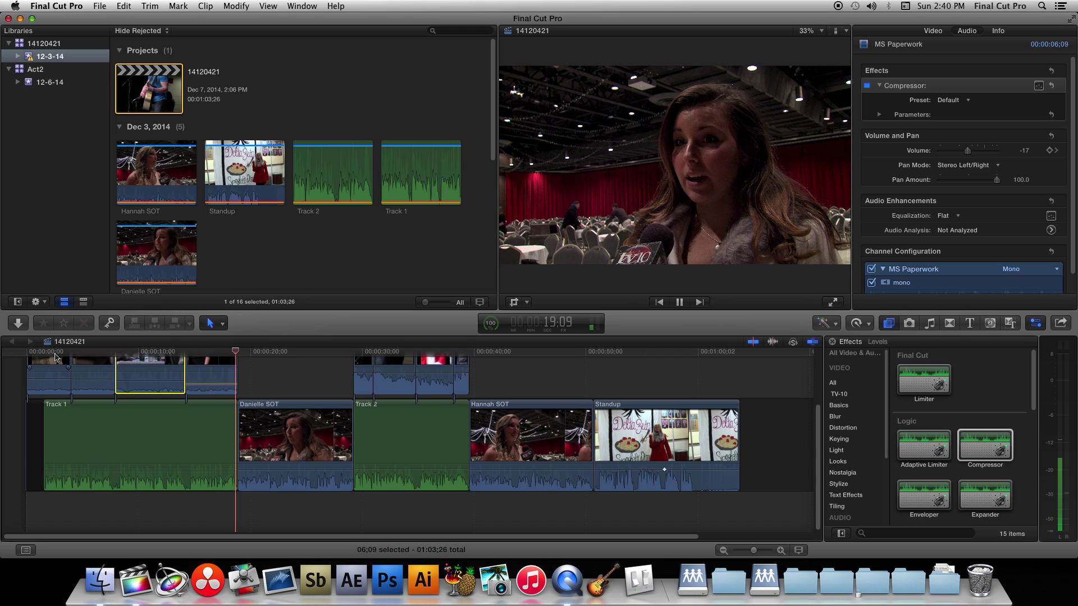
pyautogui.press('space')
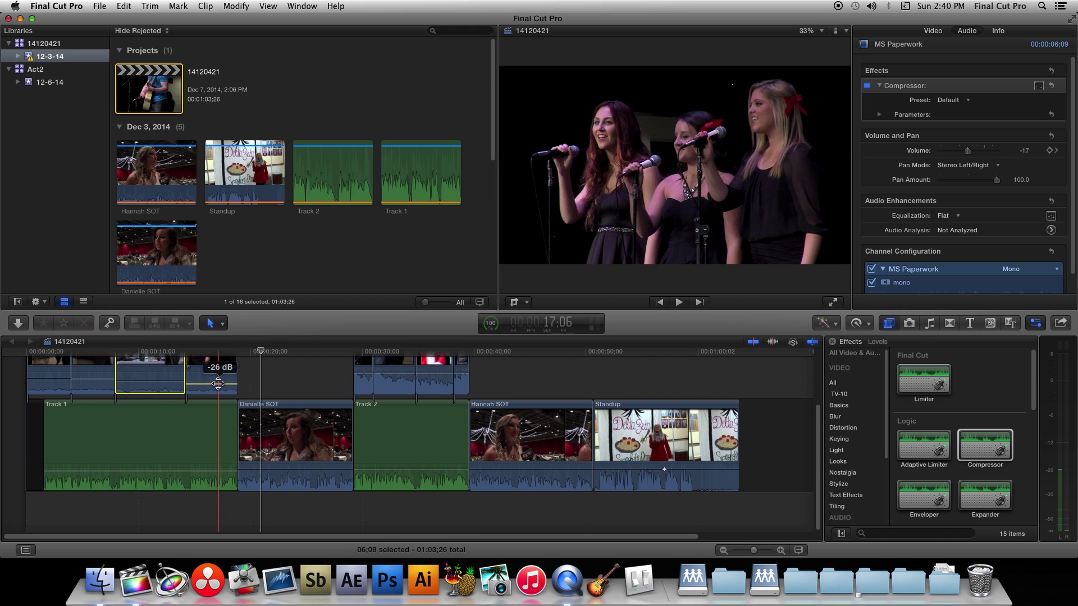
pyautogui.moveTo(217, 385); pyautogui.dragTo(216, 386)
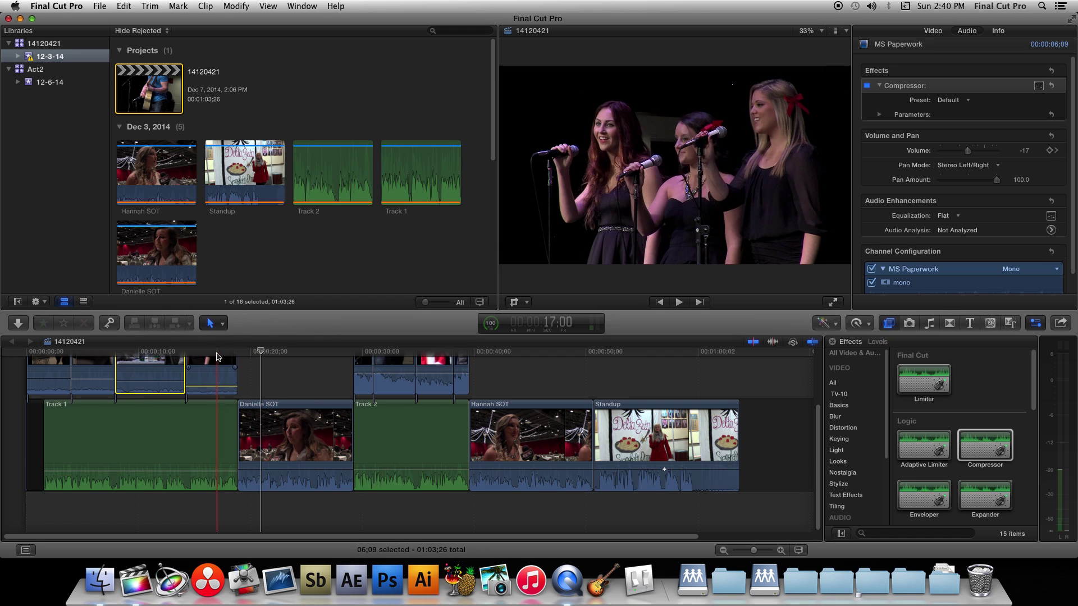
pyautogui.click(216, 353)
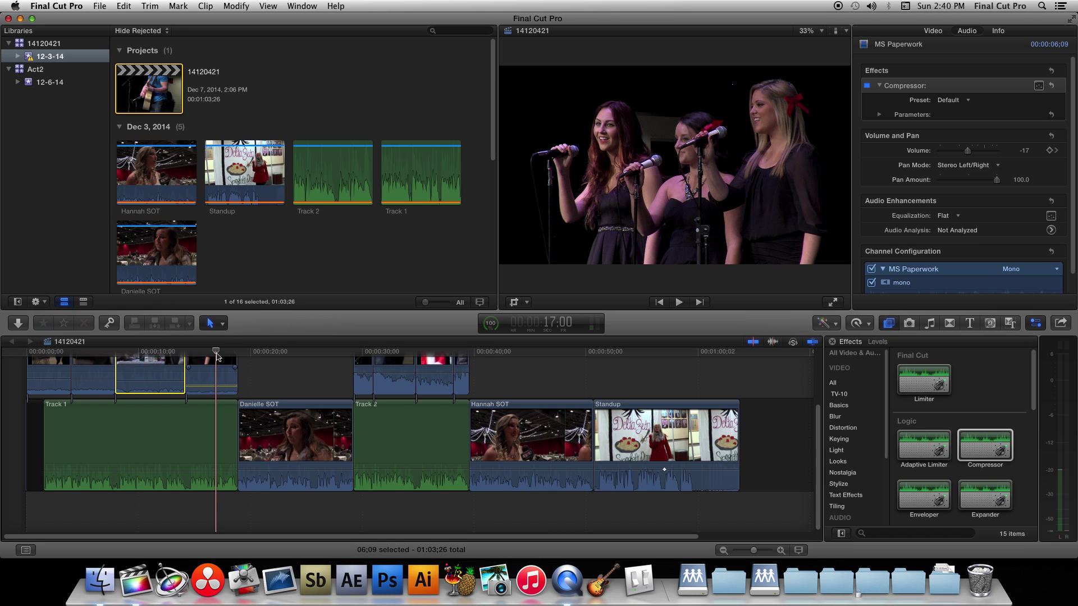
pyautogui.press('space')
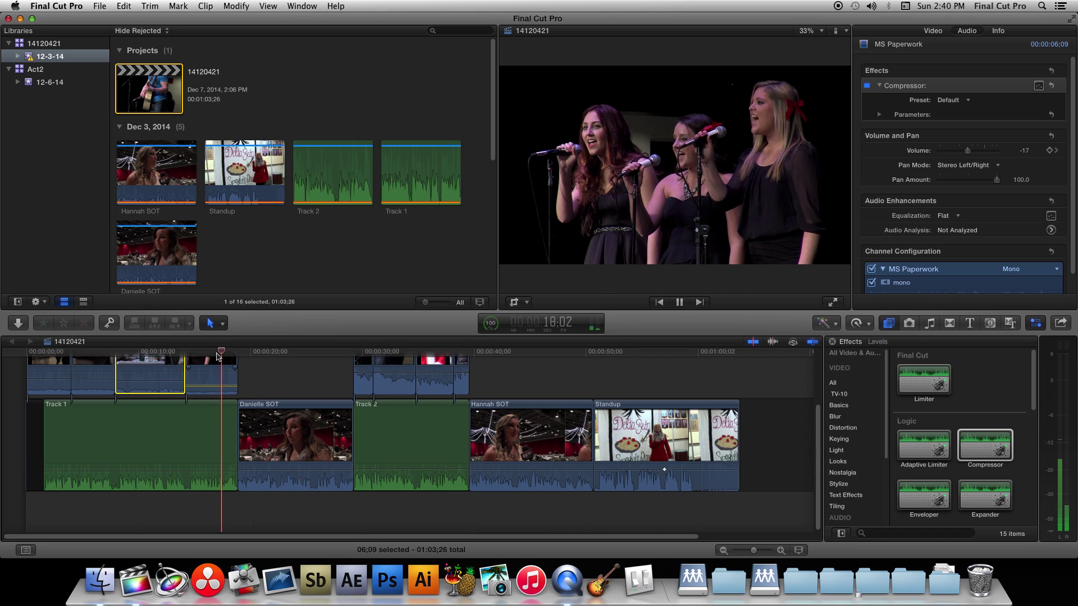
pyautogui.press('space')
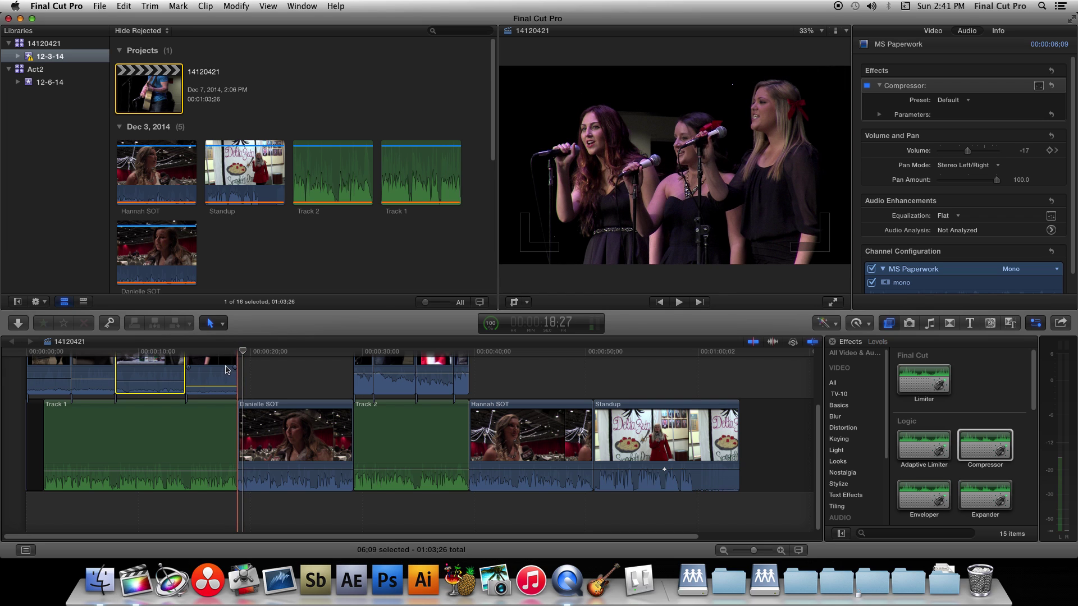
pyautogui.click(223, 371)
pyautogui.scroll(3, 223, 371)
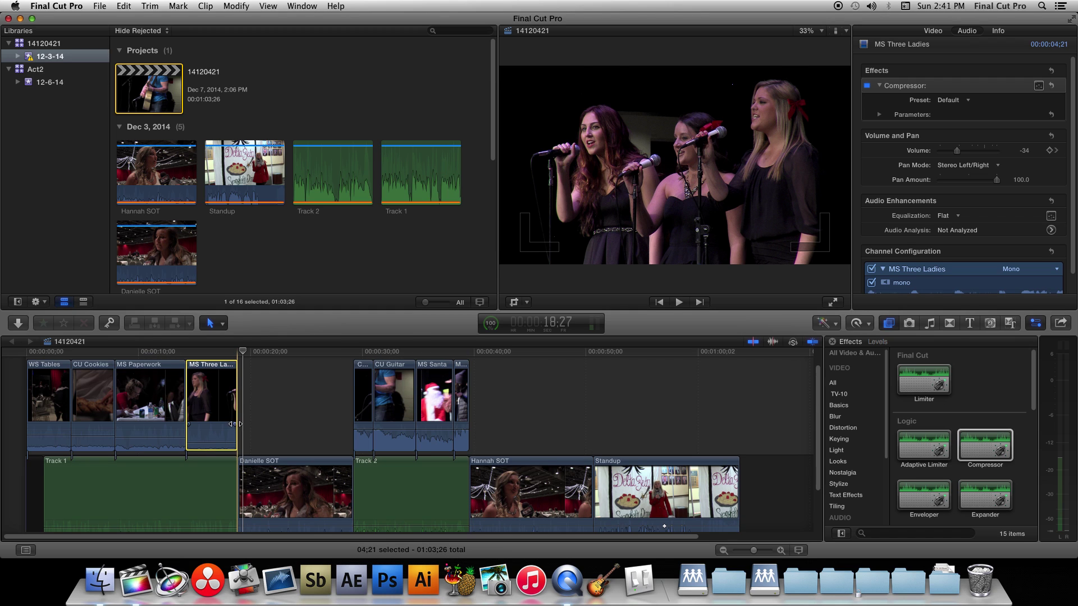
# Step: Trim the end of MS Three Ladies shorter and play through the trimmed edit
pyautogui.moveTo(236, 424); pyautogui.dragTo(227, 424)
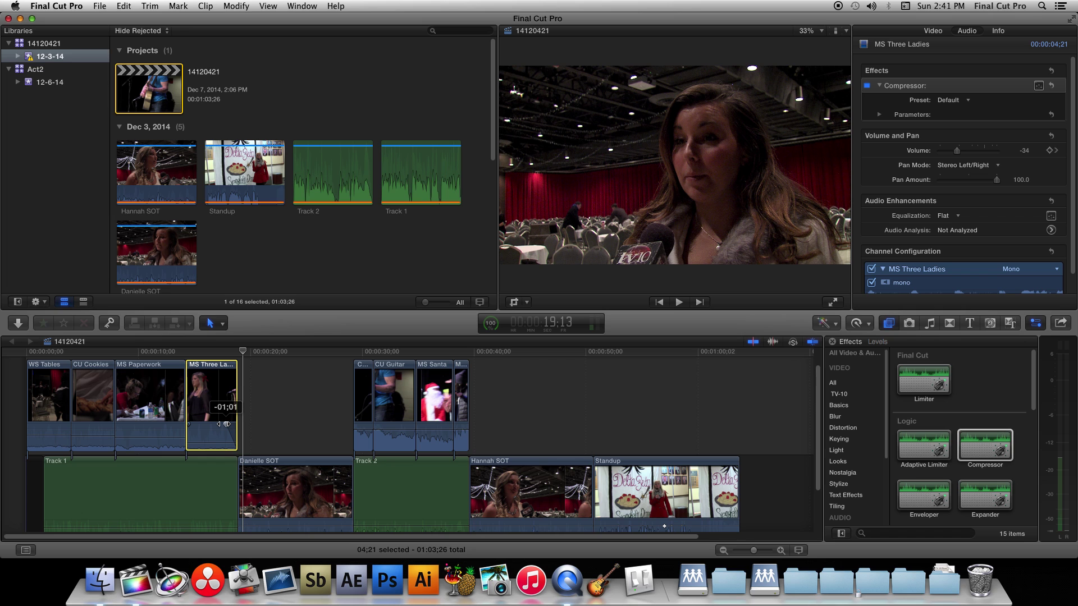
pyautogui.click(216, 352)
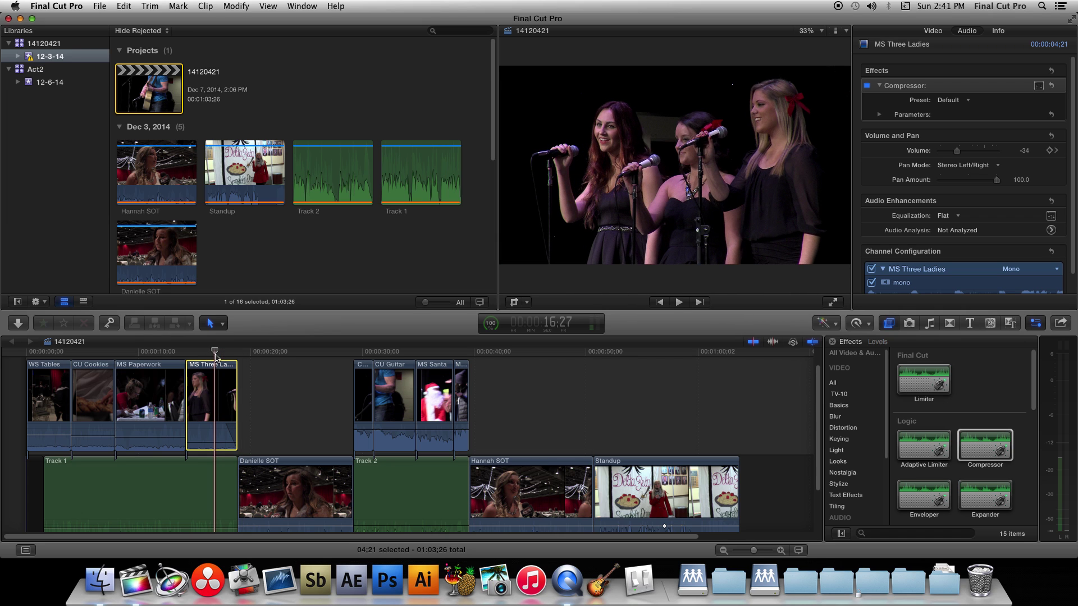
pyautogui.press('space')
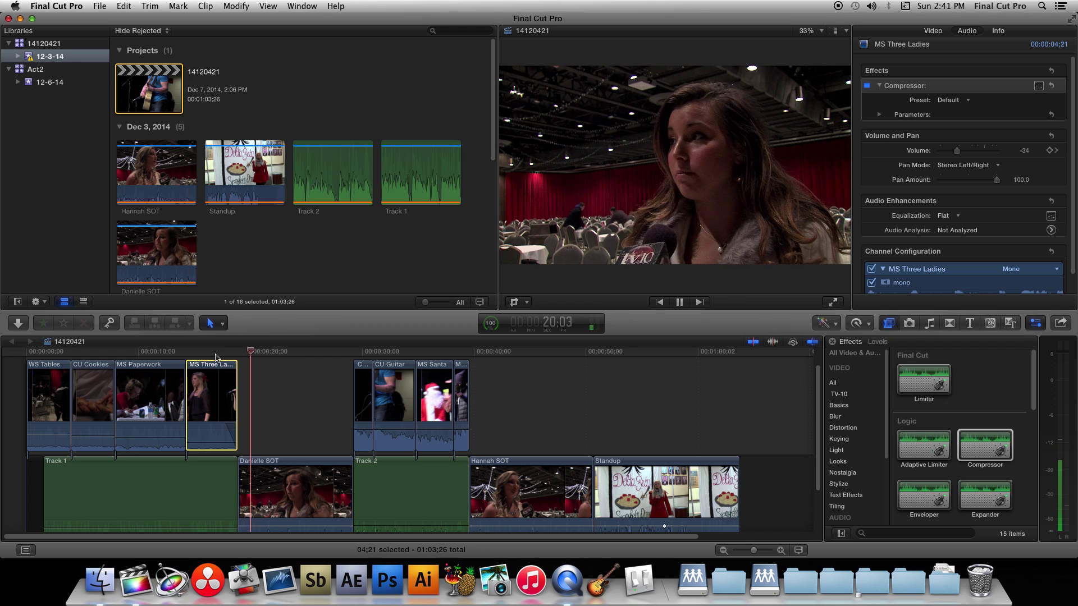
pyautogui.press('space')
# Step: Lower CU Guitar Guy to -18 dB, MS Santa, and MS Hip Hop to -25 dB
pyautogui.click(366, 435)
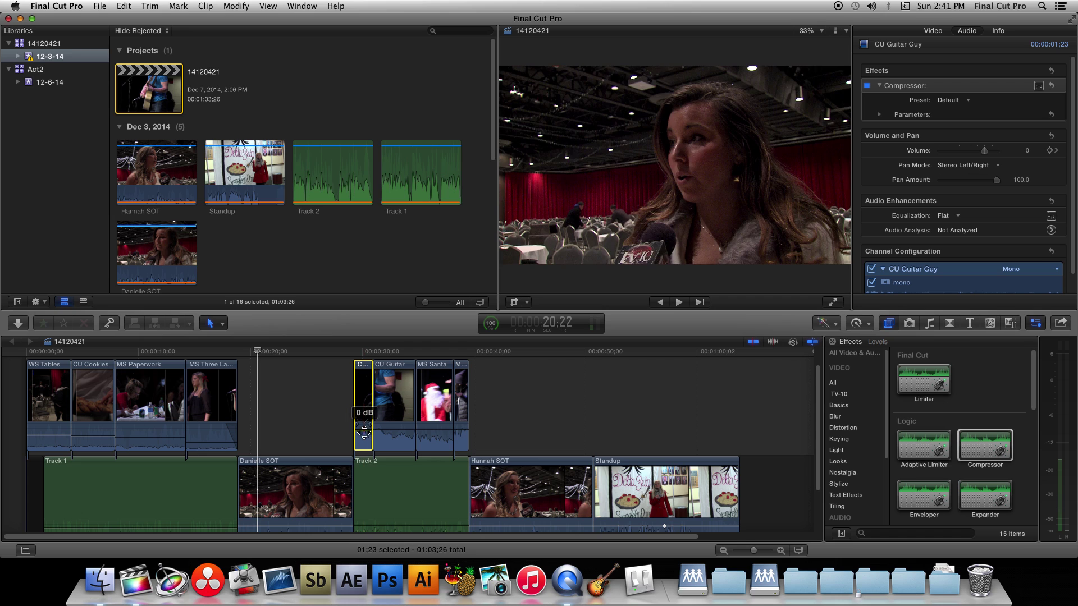
pyautogui.moveTo(363, 437); pyautogui.dragTo(364, 442)
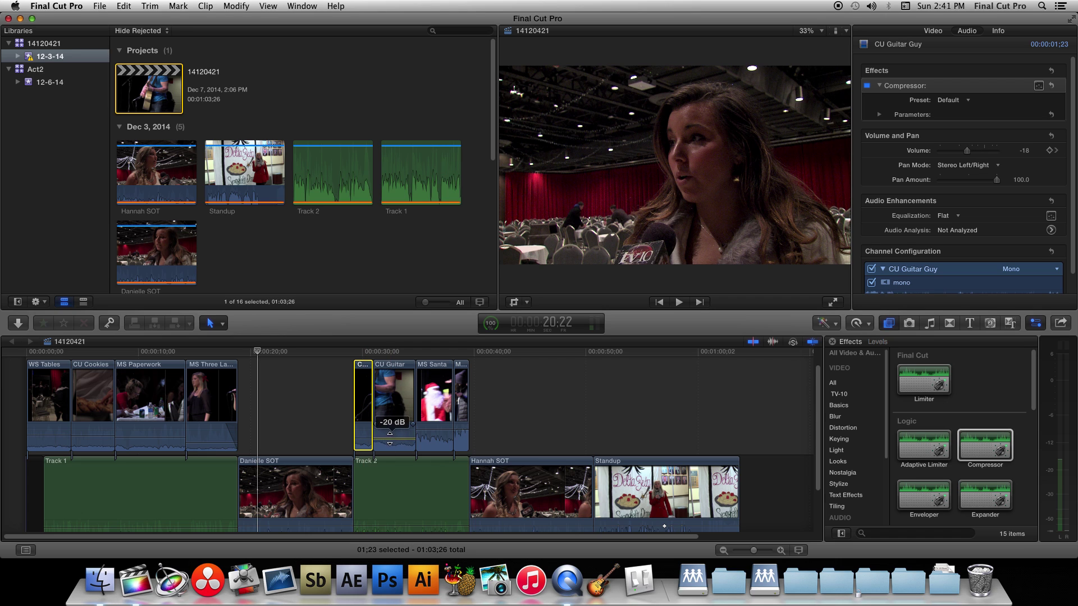
pyautogui.click(438, 430)
pyautogui.moveTo(437, 430); pyautogui.dragTo(438, 434)
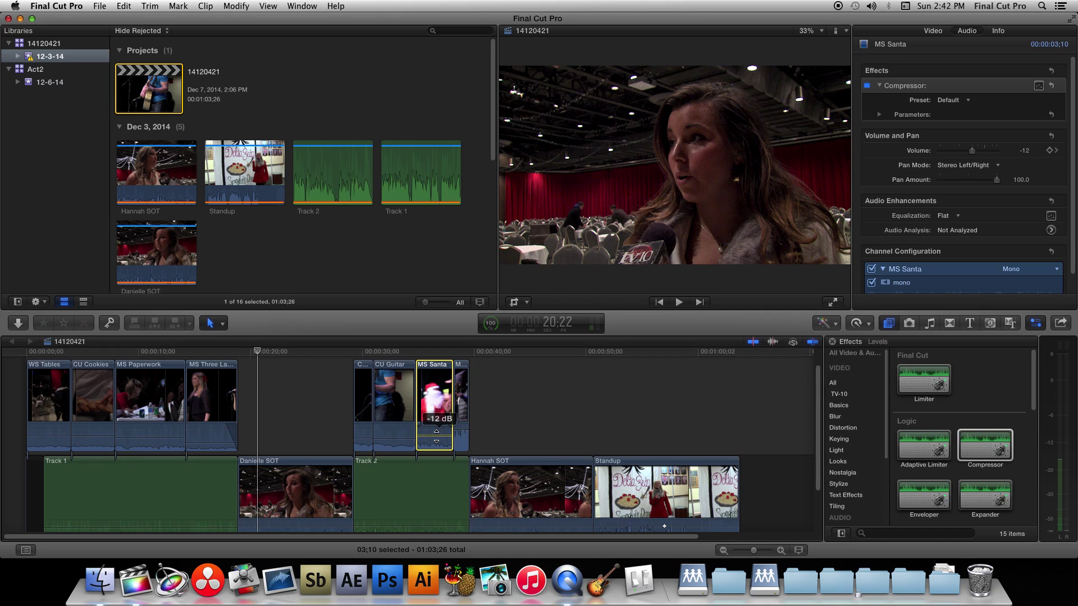
pyautogui.click(460, 430)
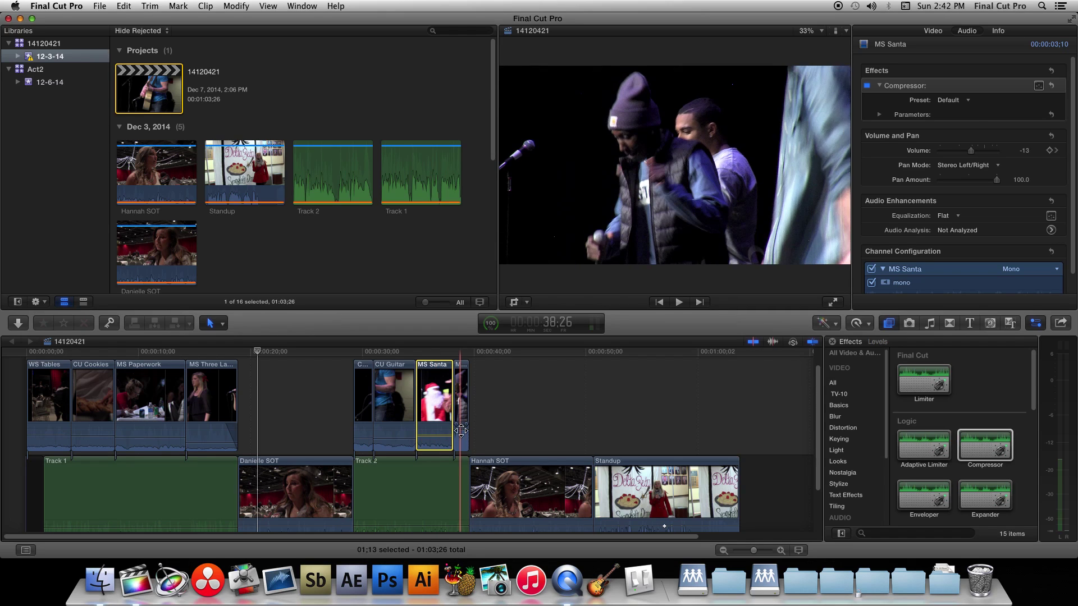
pyautogui.moveTo(460, 431); pyautogui.dragTo(458, 437)
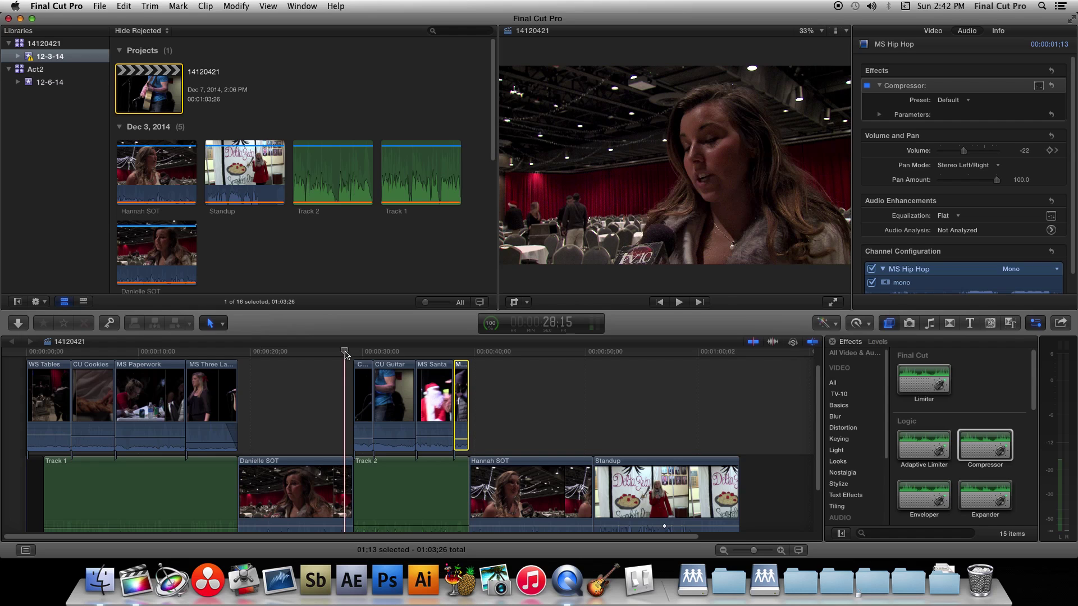
pyautogui.click(344, 353)
pyautogui.press('space')
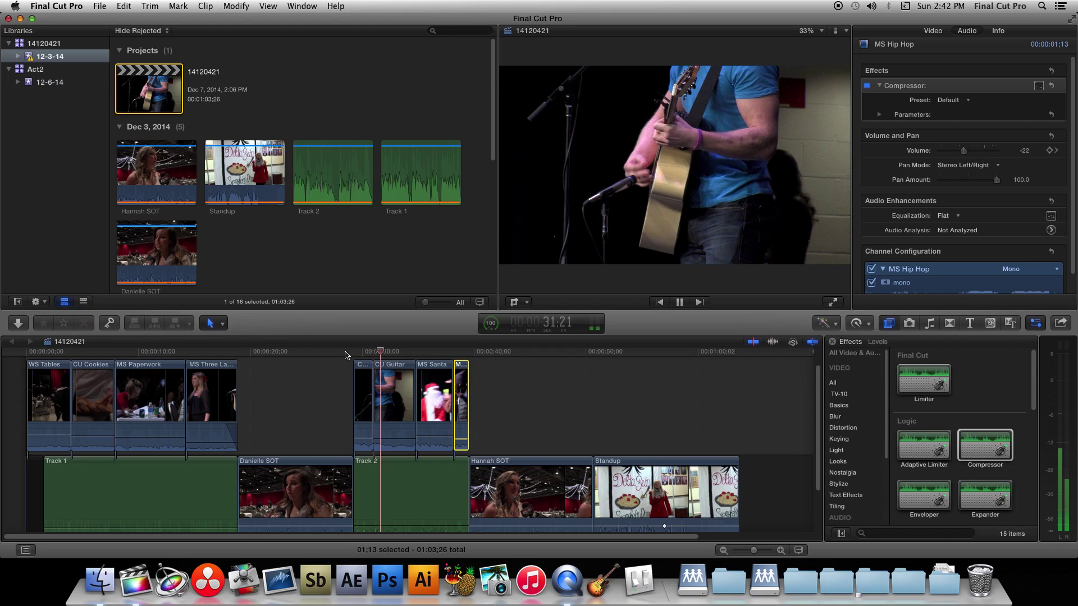
pyautogui.press('space')
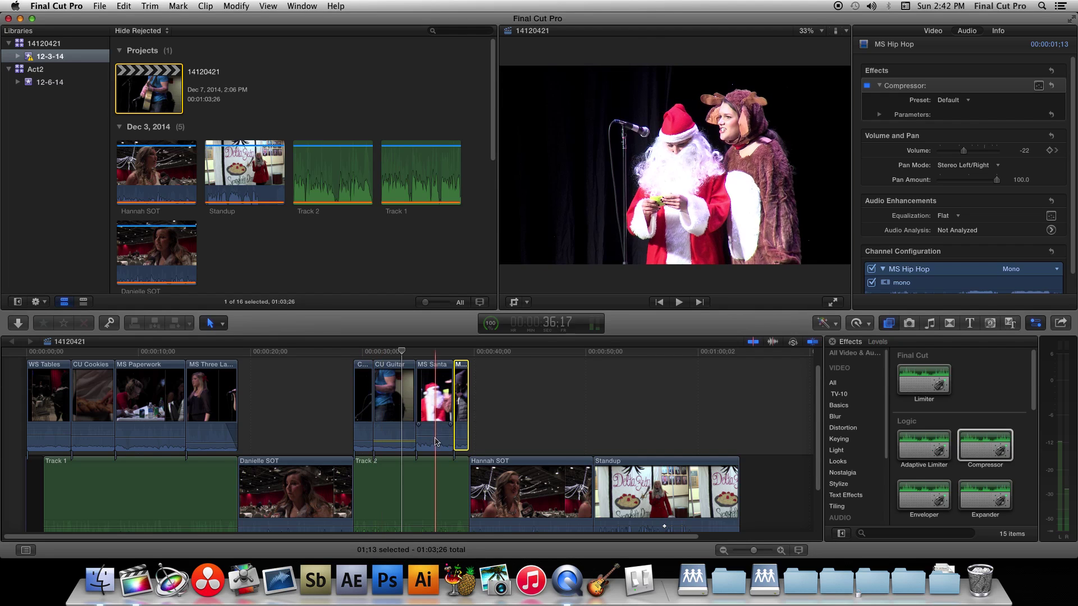
pyautogui.moveTo(435, 436); pyautogui.dragTo(435, 440)
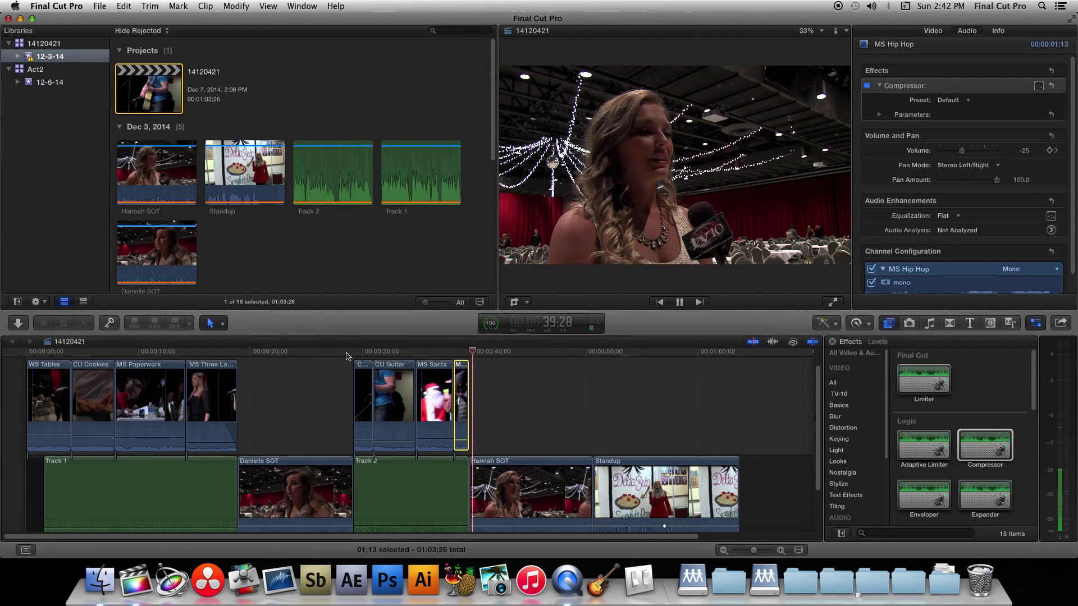
pyautogui.press('space')
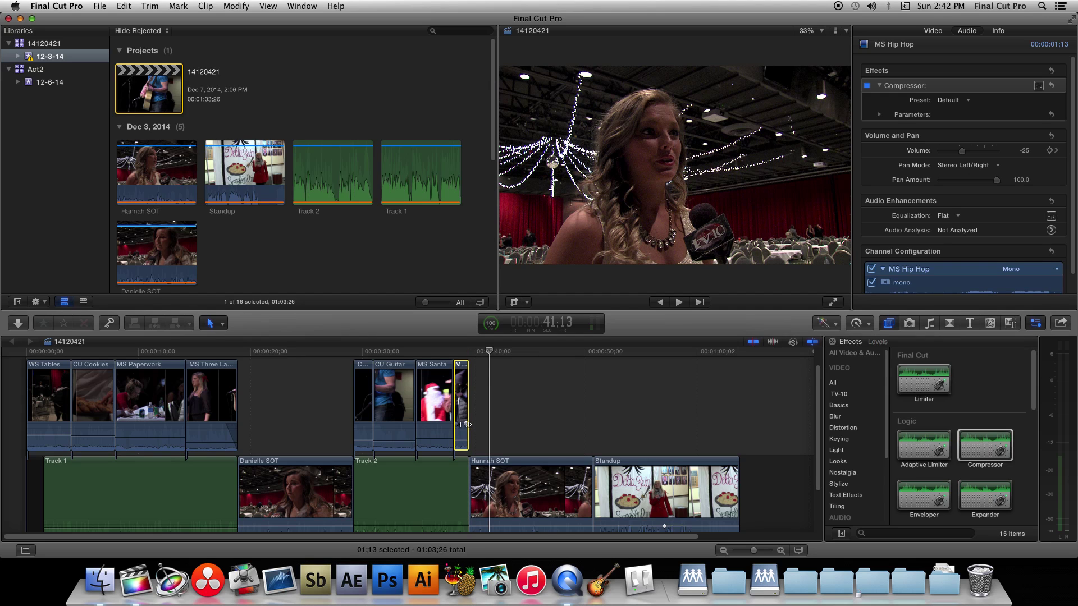
# Step: Adjust MS Hip Hop's end point and play through the cut into Hannah SOT
pyautogui.moveTo(466, 424); pyautogui.dragTo(465, 426)
pyautogui.moveTo(356, 425); pyautogui.dragTo(356, 425)
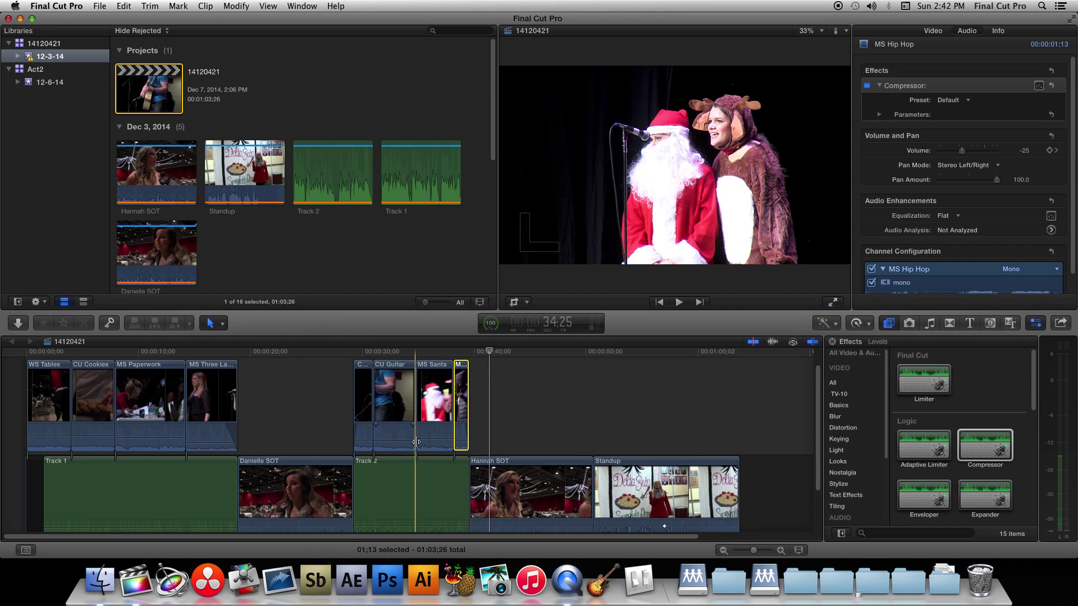
pyautogui.click(457, 359)
pyautogui.press('space')
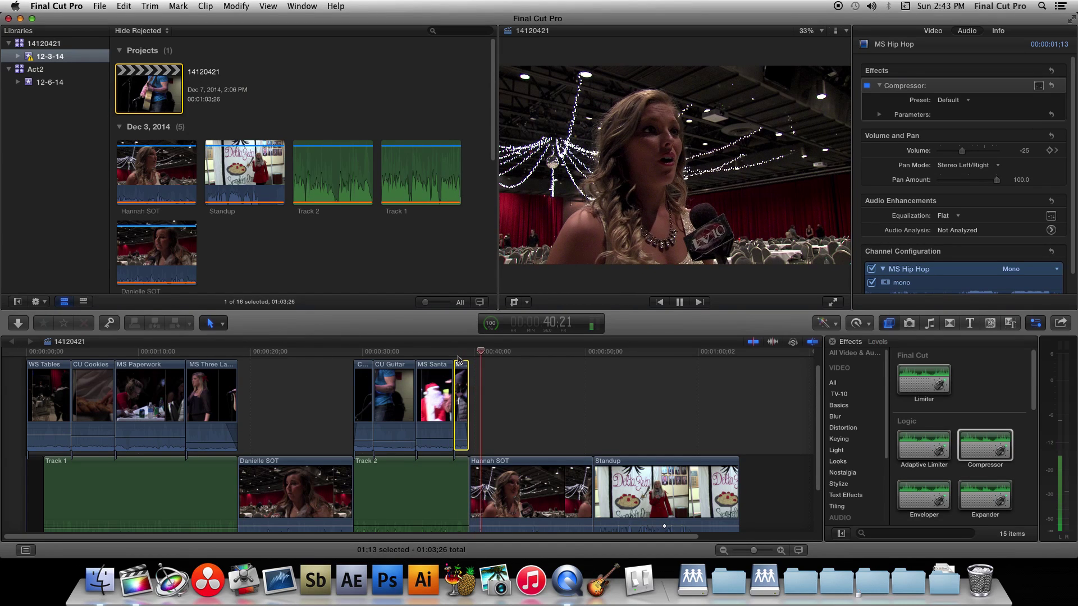
pyautogui.press('space')
pyautogui.scroll(-3, 629, 450)
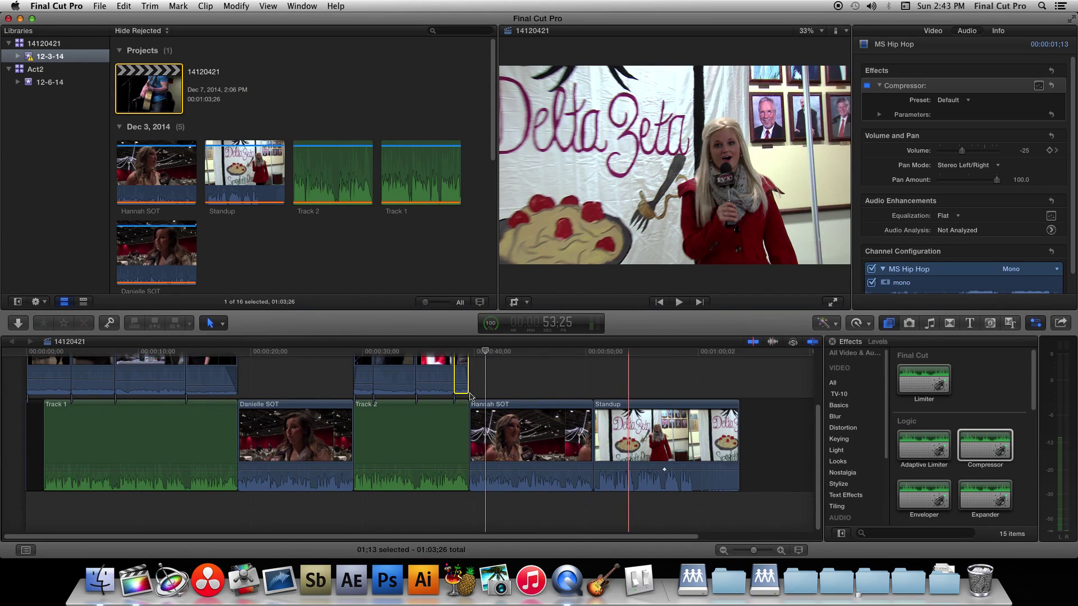
# Step: Lower the Danielle SOT clip's volume to -4 dB, reviewing it in playback
pyautogui.click(42, 353)
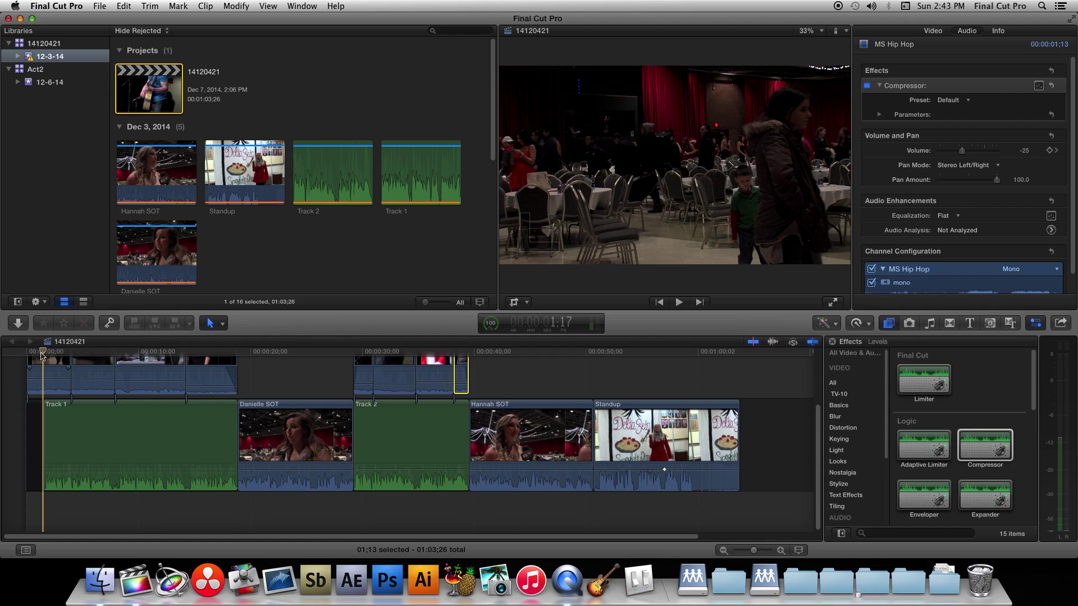
pyautogui.press('space')
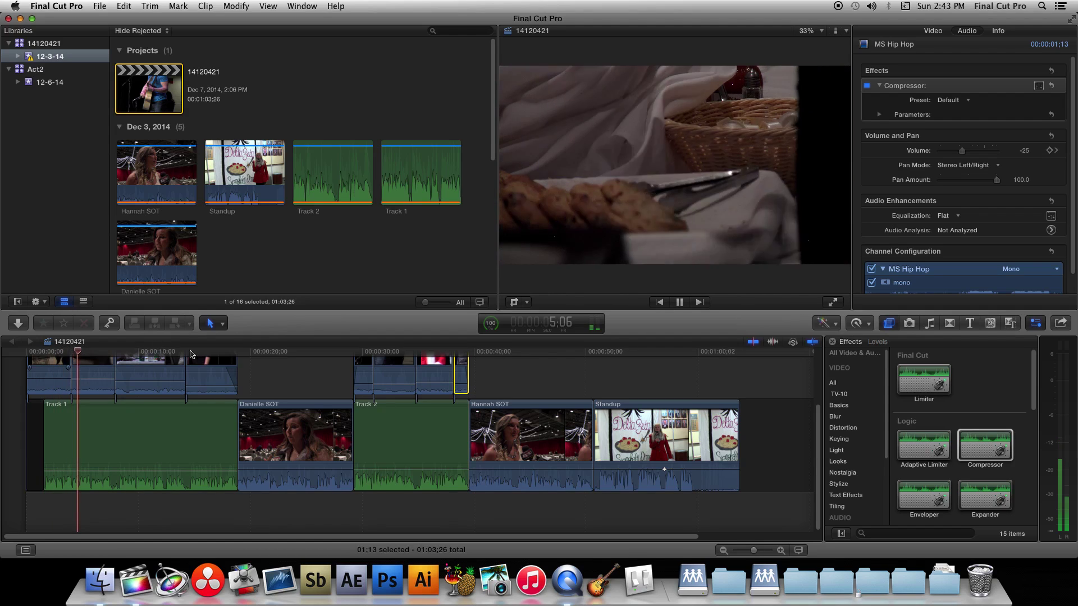
pyautogui.click(253, 353)
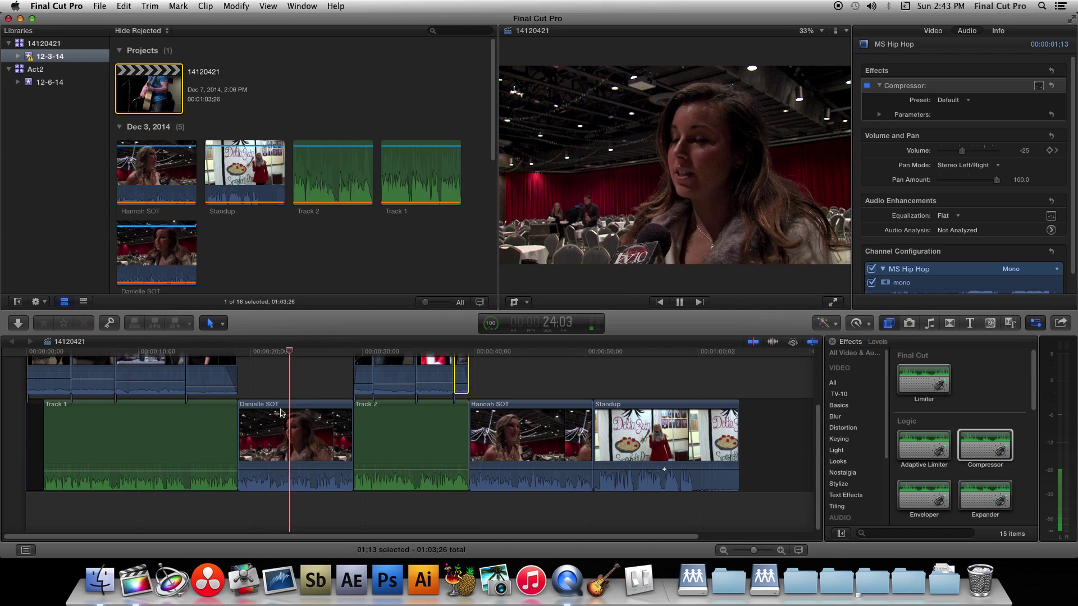
pyautogui.press('space')
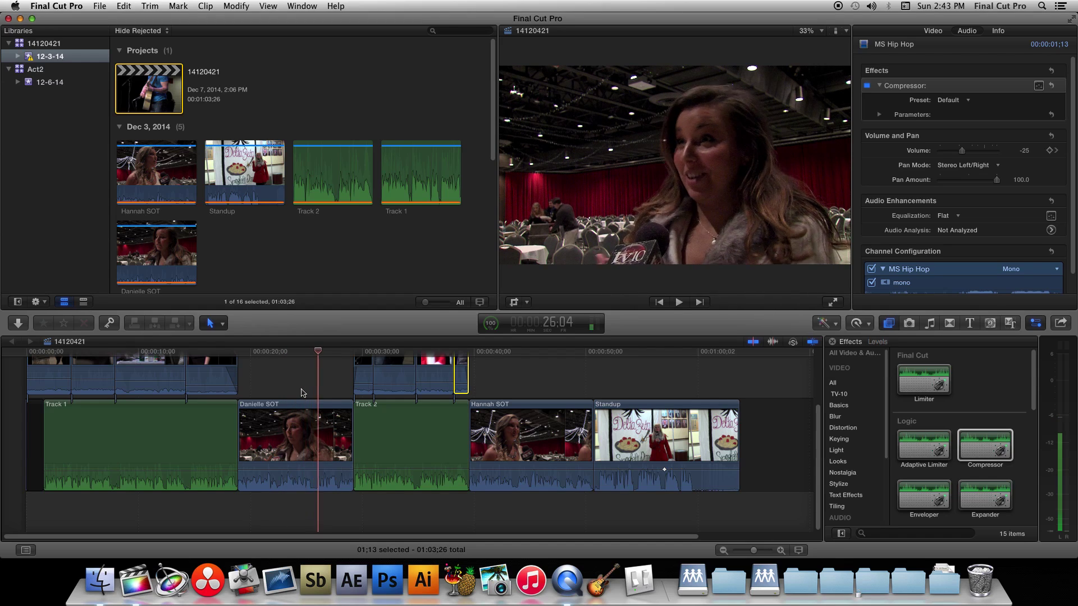
pyautogui.moveTo(291, 465); pyautogui.dragTo(291, 472)
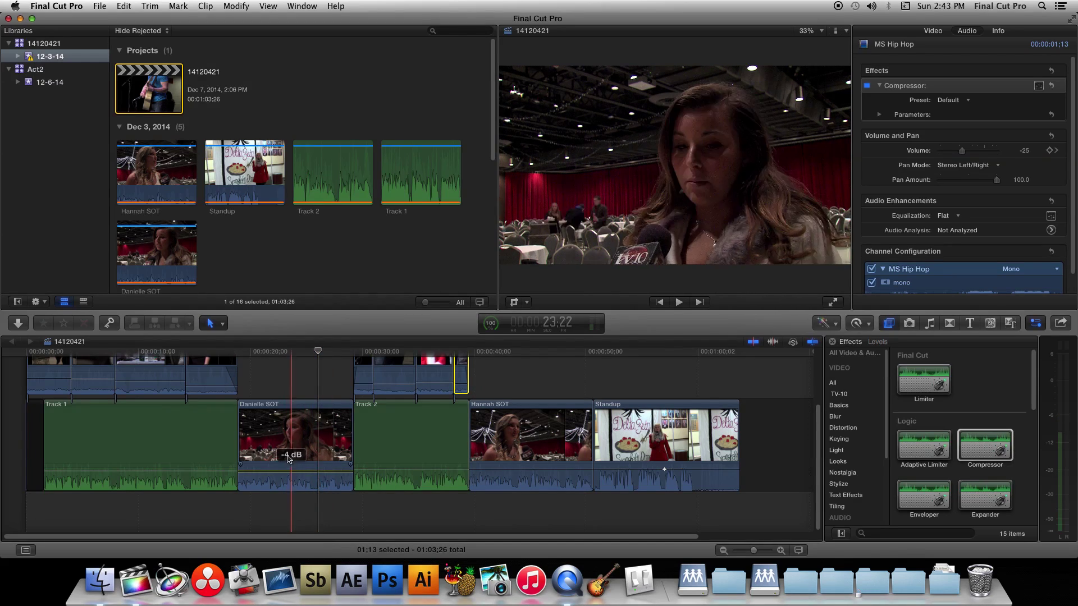
pyautogui.click(257, 353)
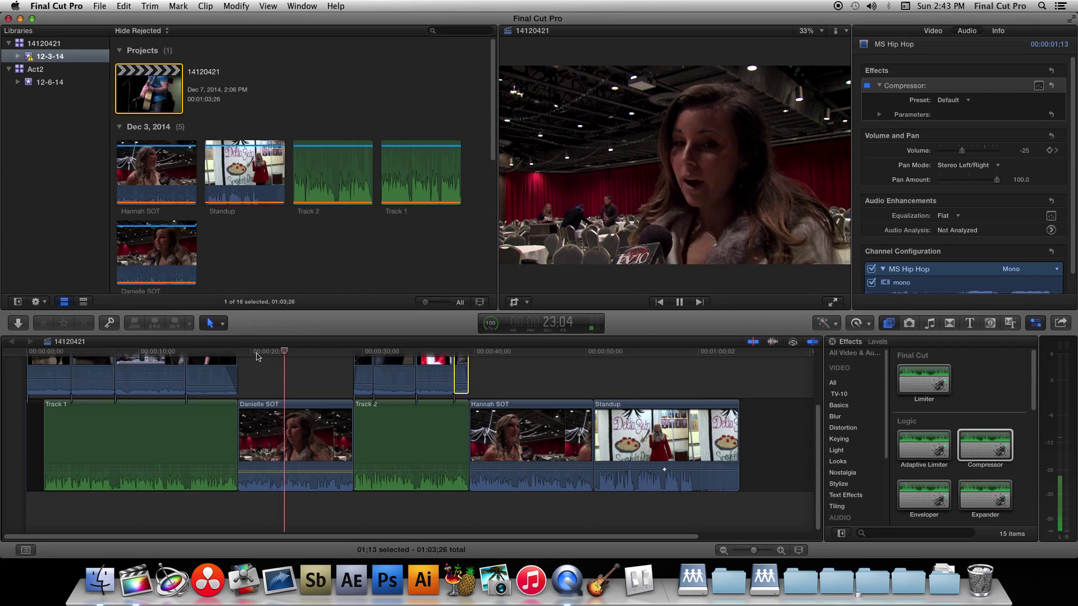
pyautogui.press('space')
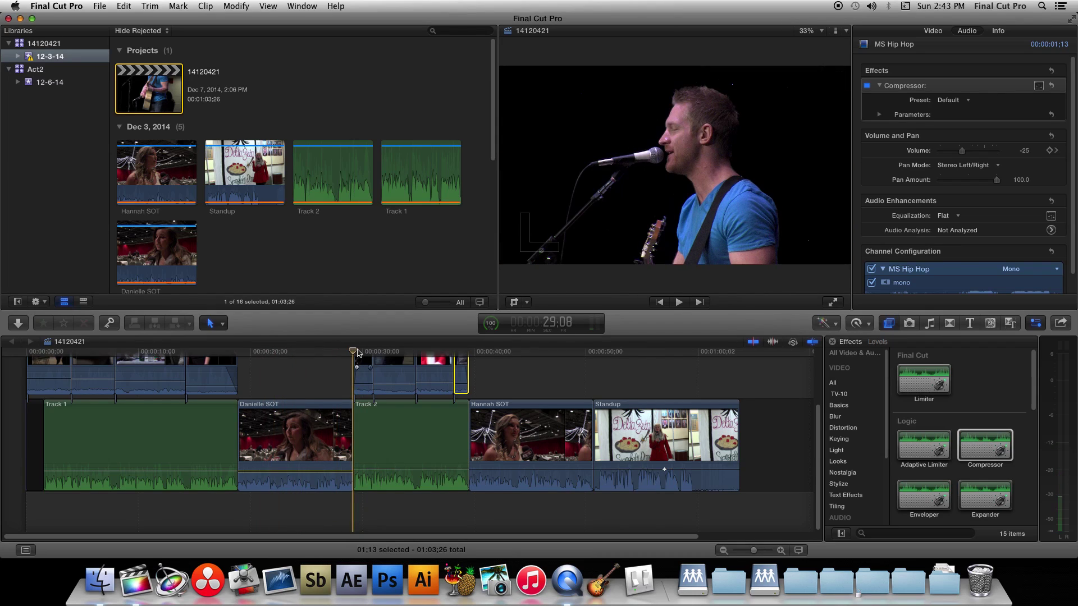
# Step: Lower Track 2's volume to -7 dB and play it back to check
pyautogui.press('space')
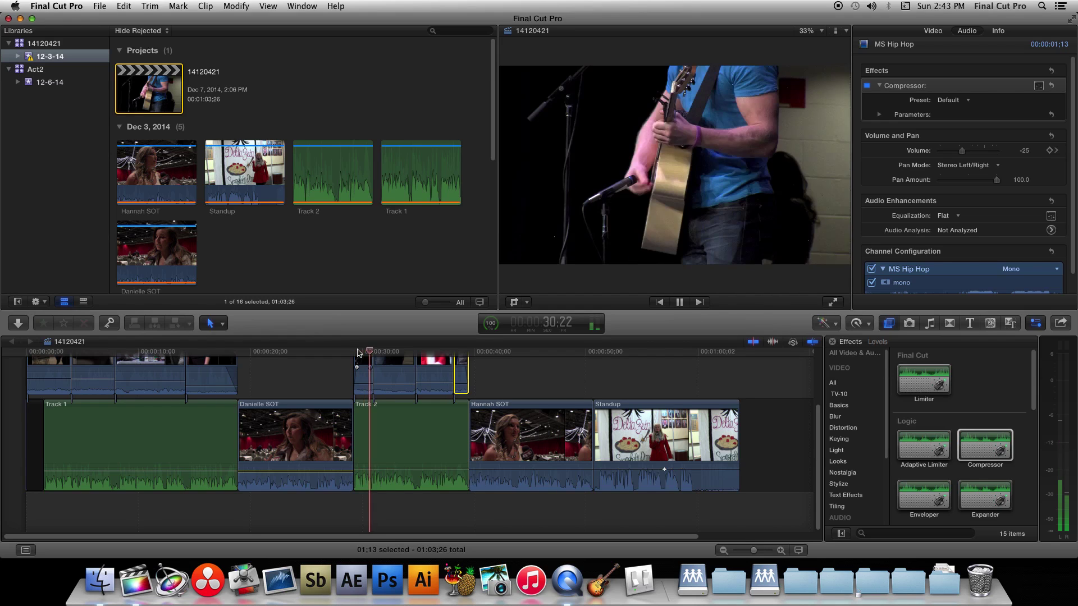
pyautogui.press('space')
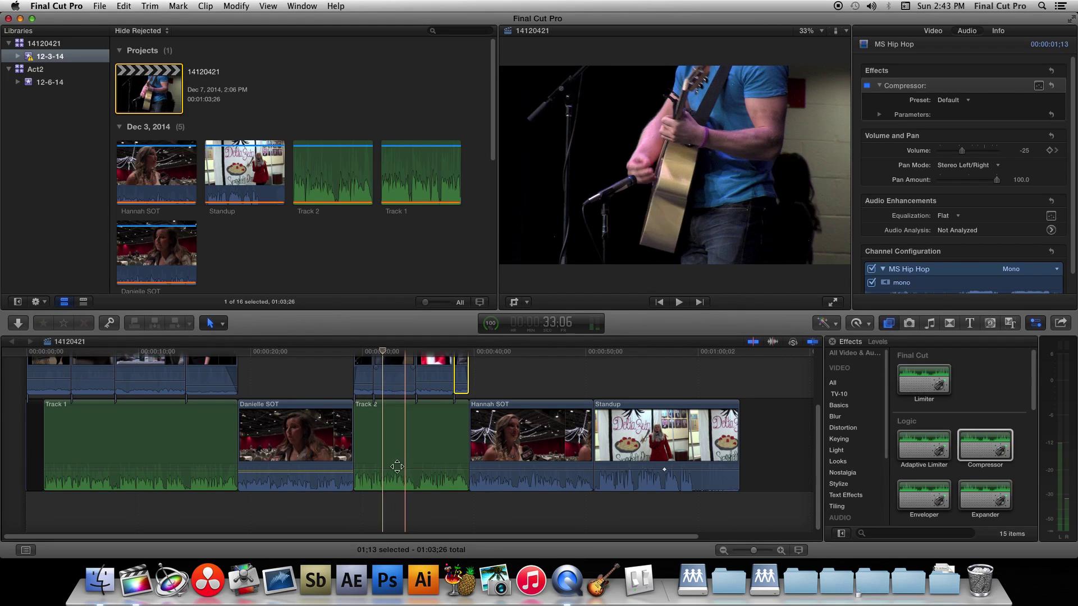
pyautogui.moveTo(375, 468); pyautogui.dragTo(375, 474)
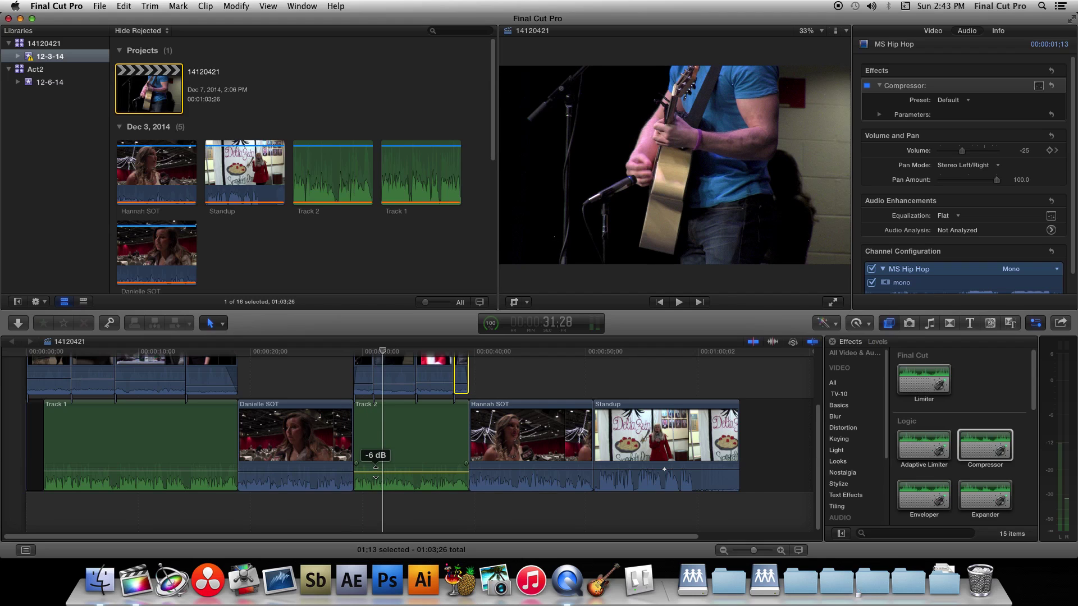
pyautogui.click(358, 353)
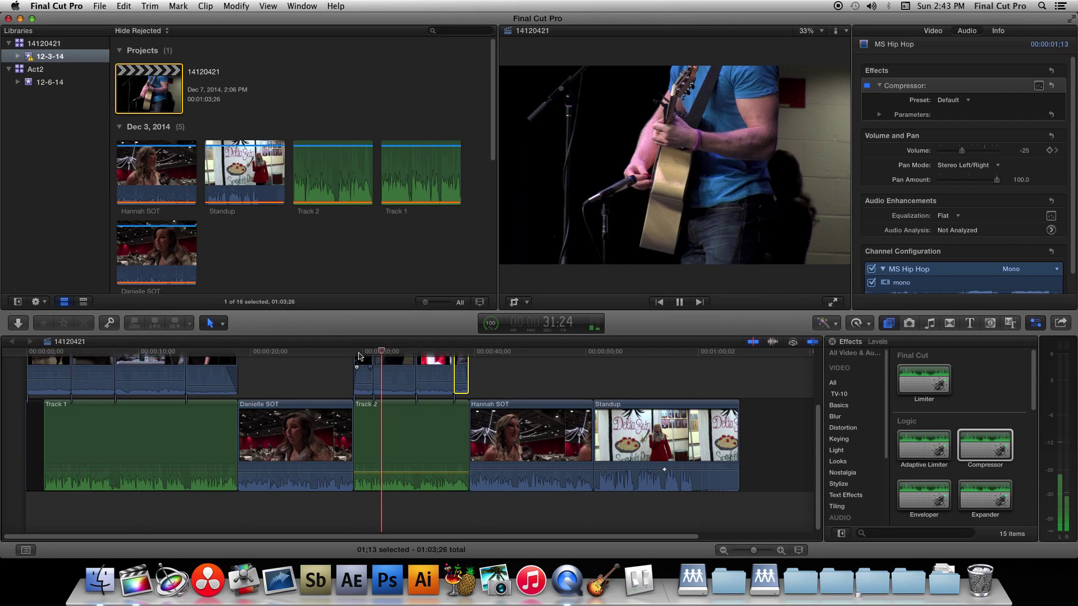
pyautogui.press('space')
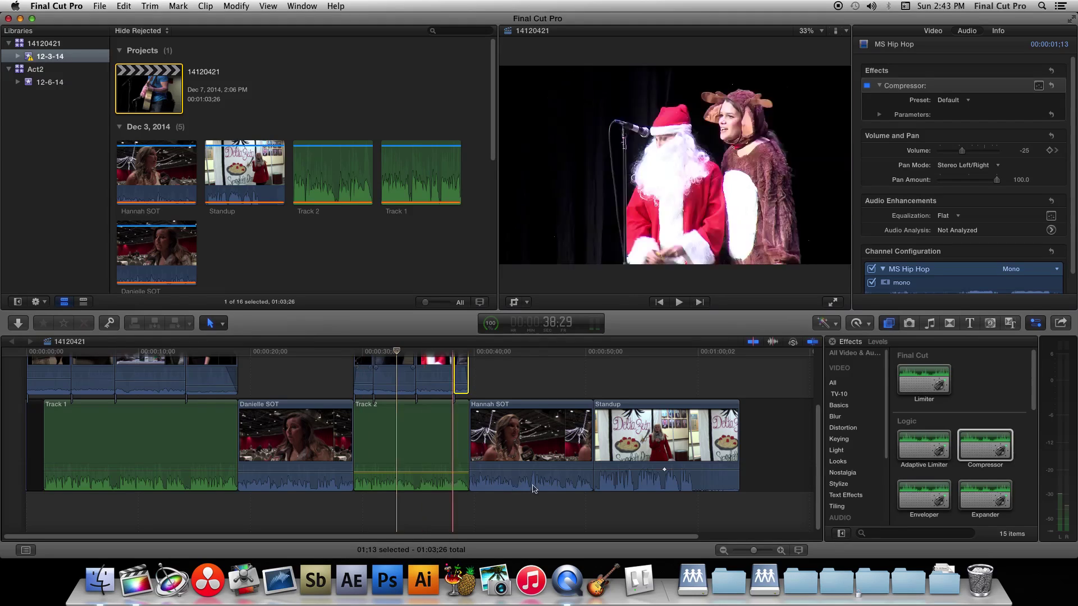
# Step: Lower Hannah SOT to -8 dB and Standup to -13 dB, then review the ending
pyautogui.moveTo(530, 470)
pyautogui.moveTo(529, 470); pyautogui.dragTo(528, 475)
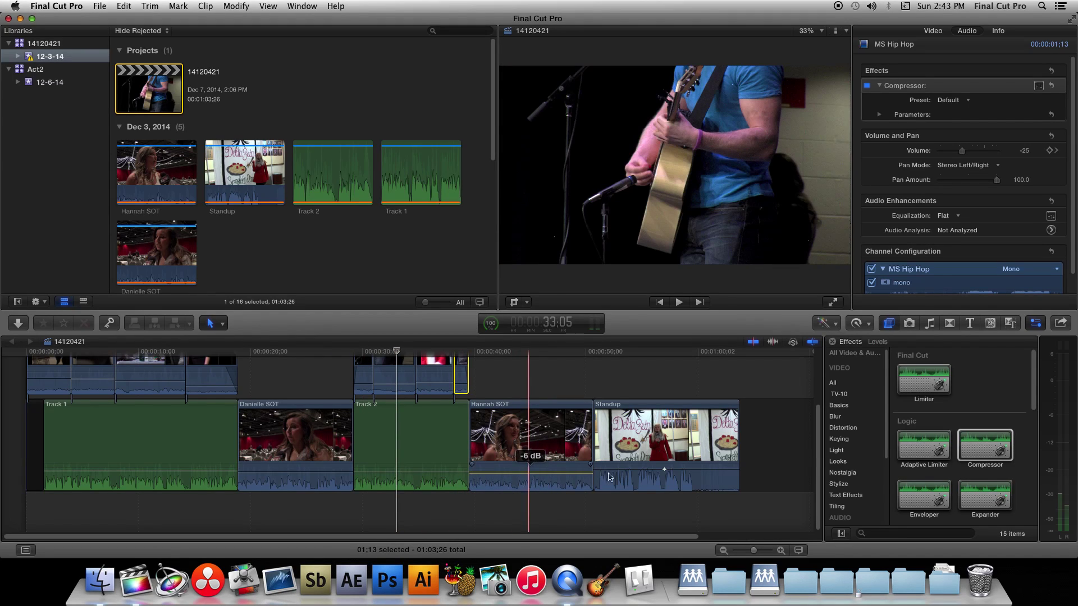
pyautogui.moveTo(646, 469)
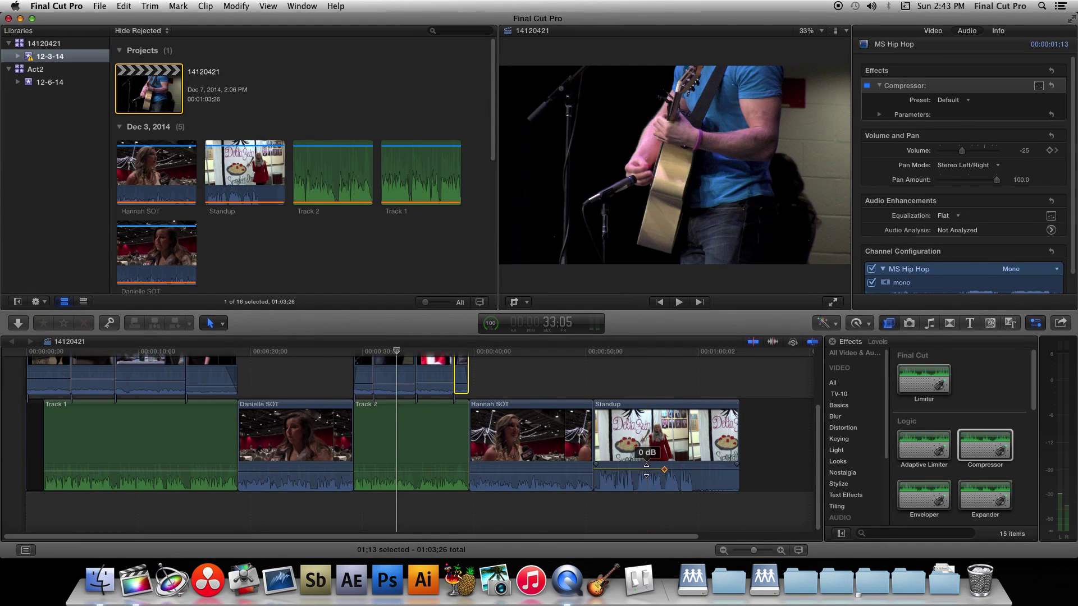
pyautogui.moveTo(647, 470); pyautogui.dragTo(646, 476)
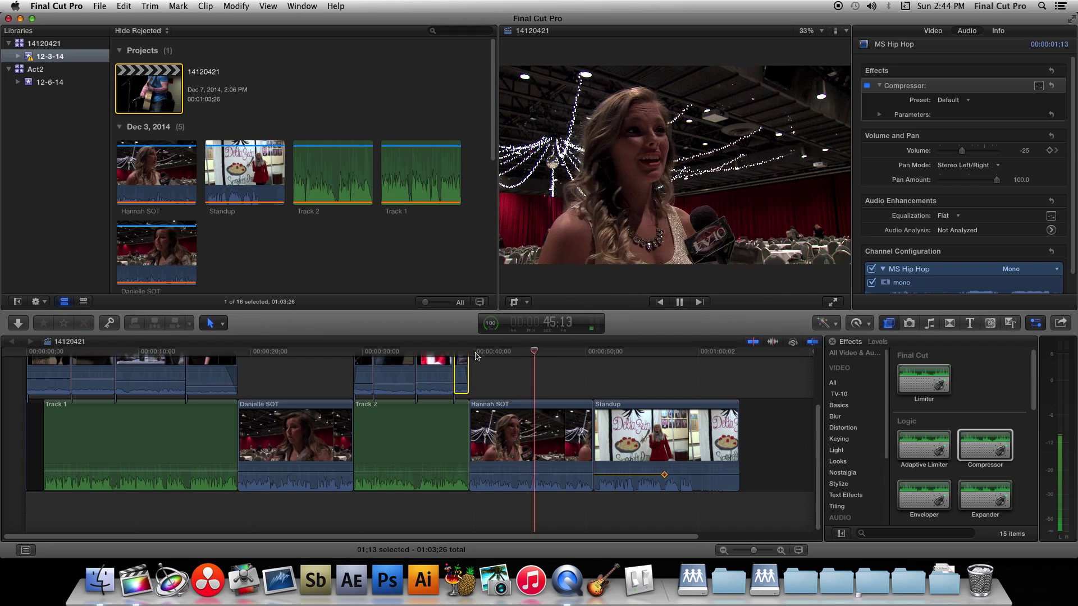
pyautogui.click(593, 354)
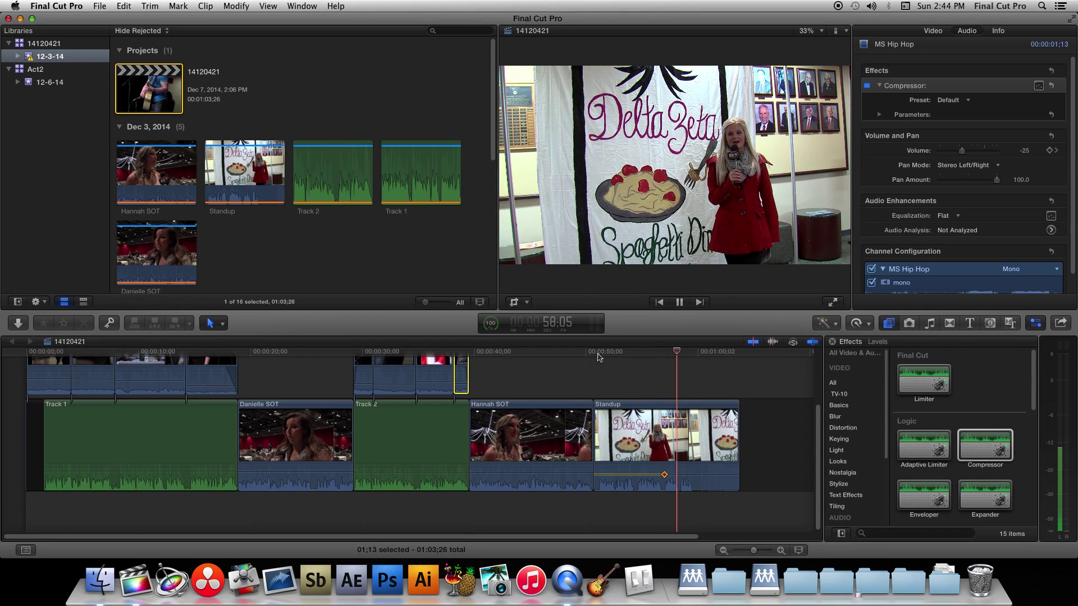
pyautogui.press('space')
# Step: Expand the Standup clip and trim its audio to end before its video
pyautogui.click(701, 486)
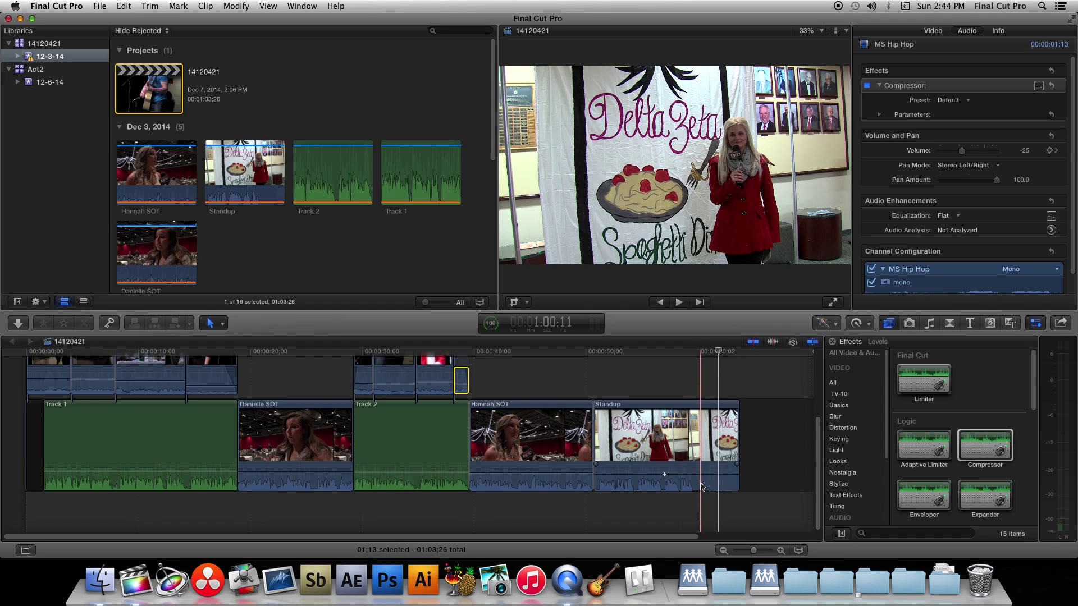
pyautogui.click(698, 487)
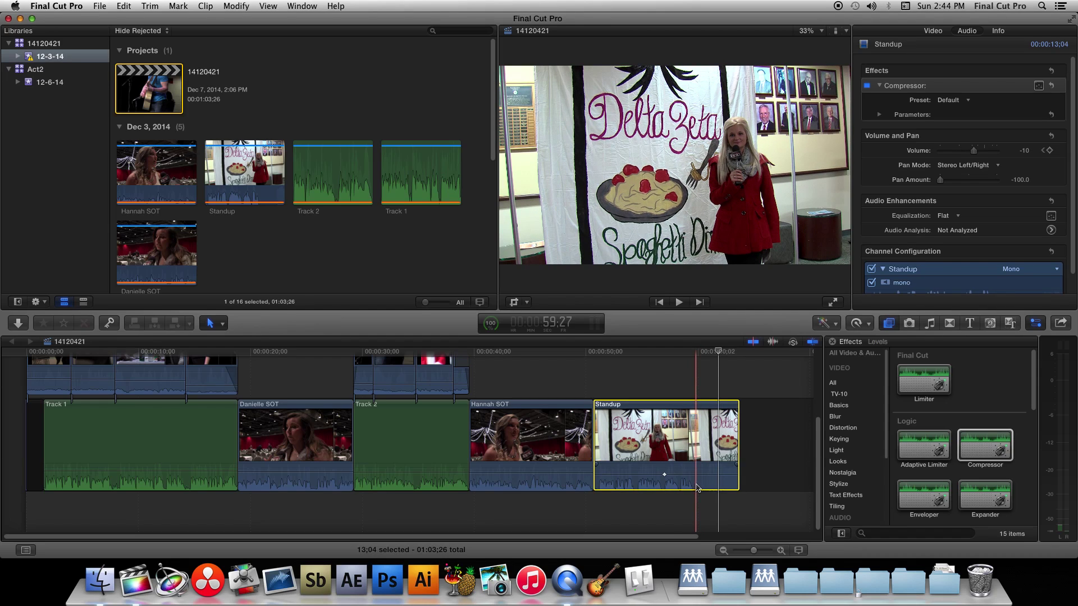
pyautogui.doubleClick(697, 487)
pyautogui.moveTo(737, 507); pyautogui.dragTo(694, 512)
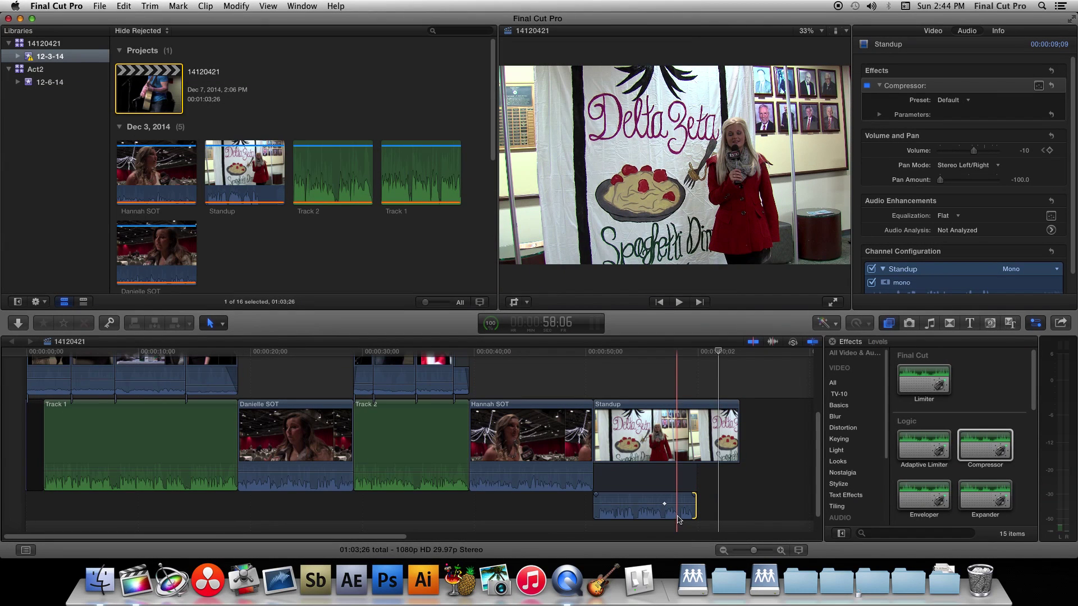
pyautogui.doubleClick(678, 518)
# Step: Add a volume keyframe on Standup's audio at 59:20 with Option-K
pyautogui.press('space')
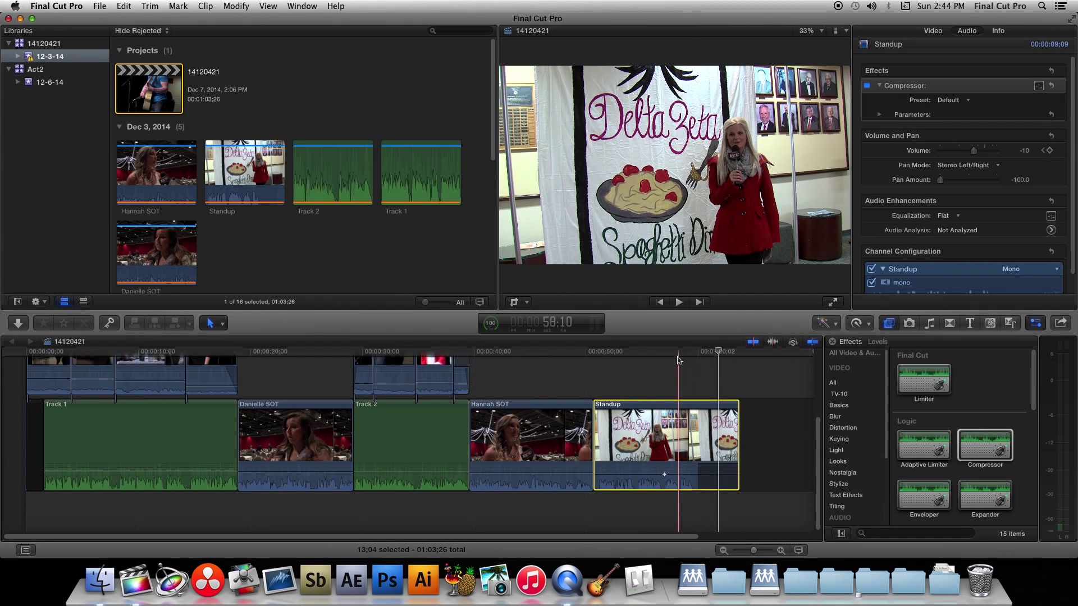
pyautogui.click(678, 354)
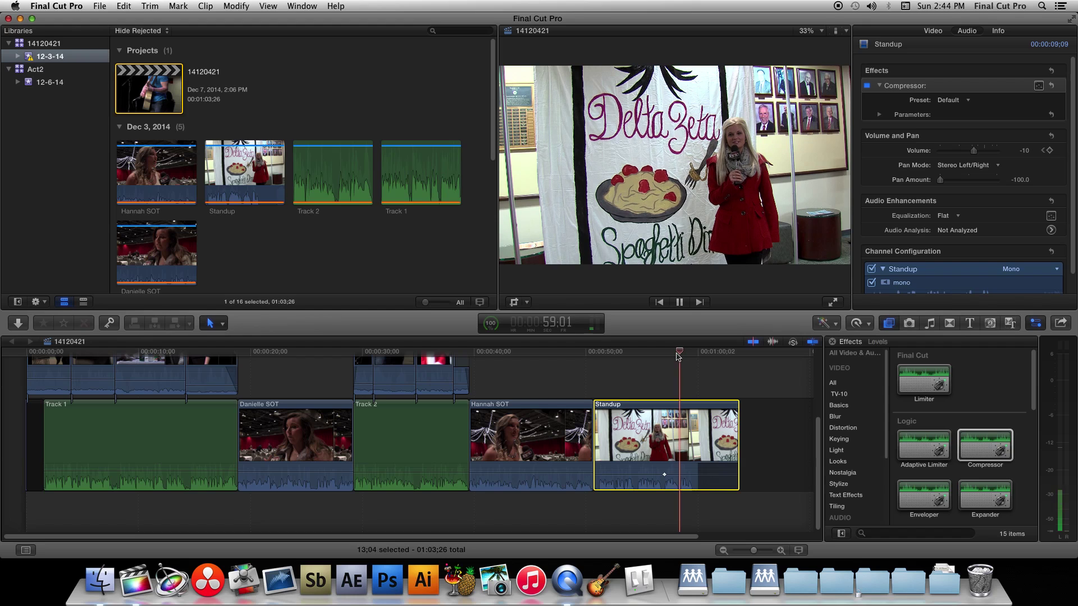
pyautogui.press('space')
pyautogui.hotkey('alt', 'k')
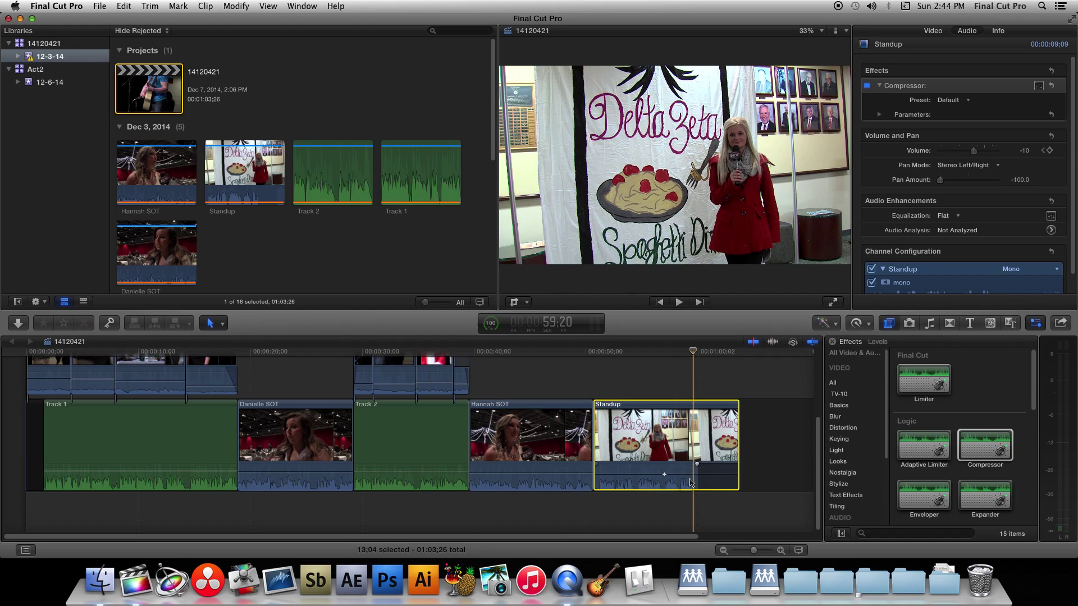
pyautogui.press('space')
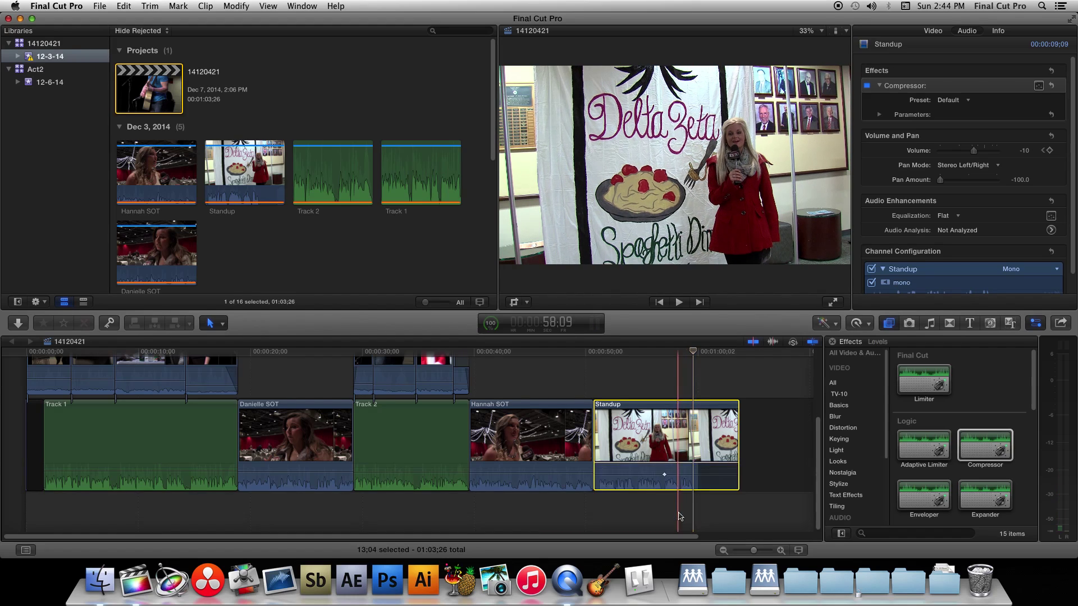
pyautogui.press('space')
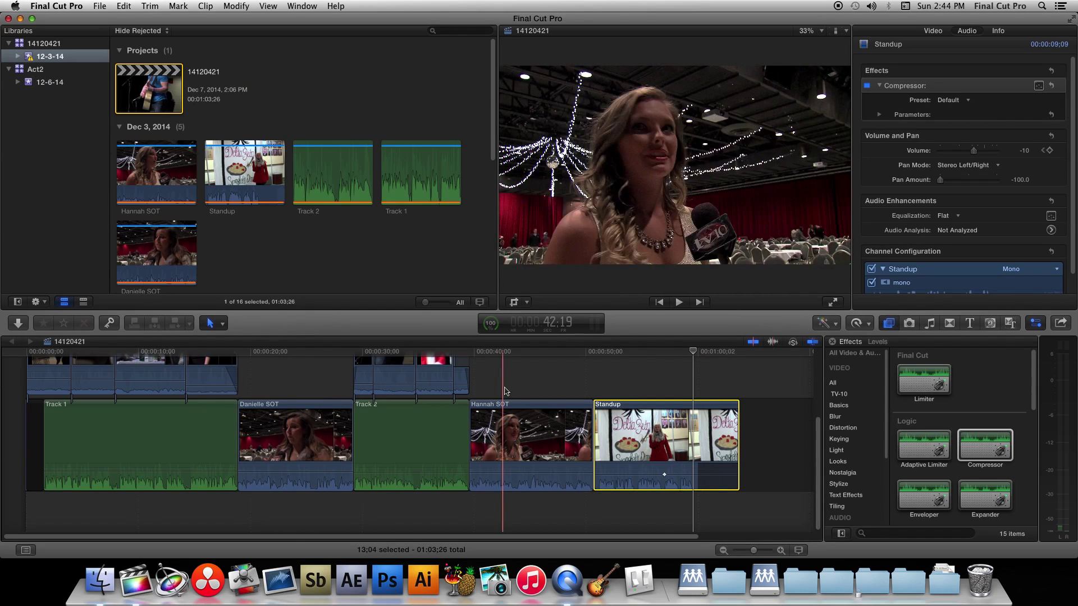
pyautogui.click(798, 551)
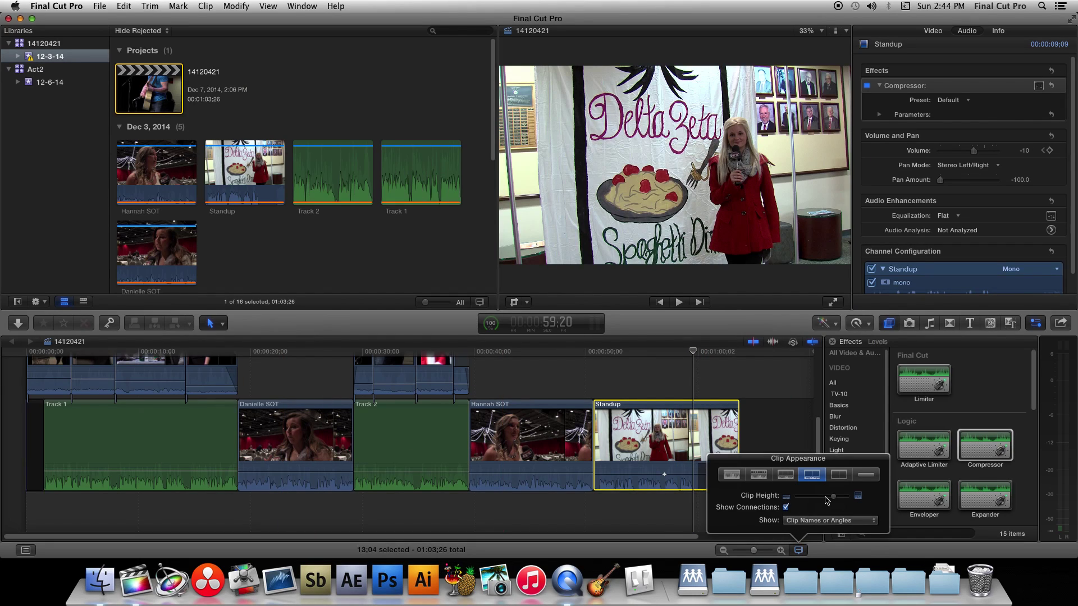
# Step: Shrink the timeline clip height back down and bring back the inspector
pyautogui.moveTo(829, 498); pyautogui.dragTo(806, 498)
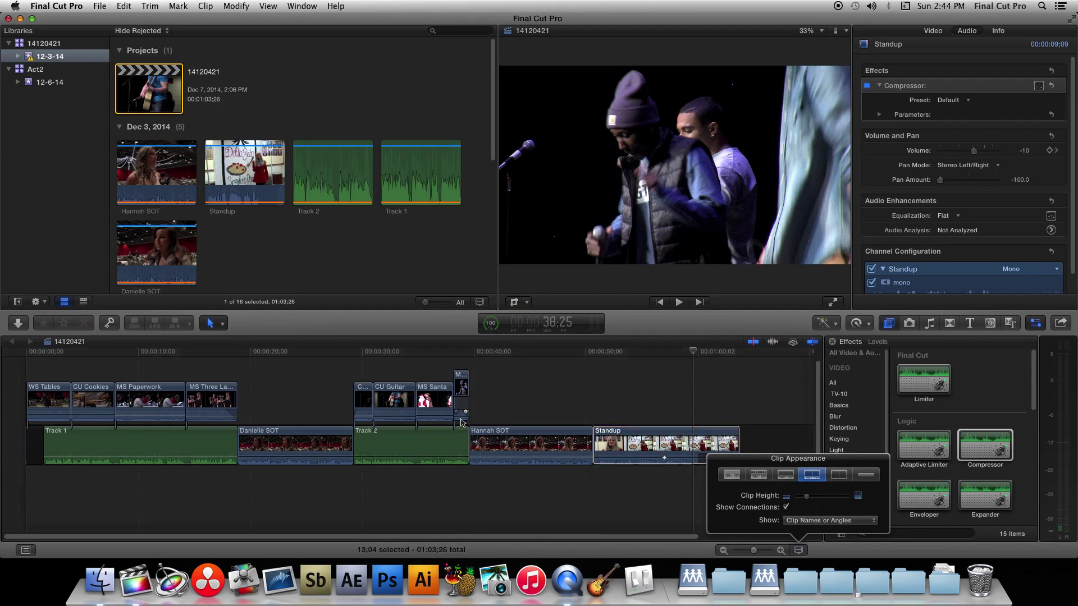
pyautogui.click(461, 420)
pyautogui.click(500, 392)
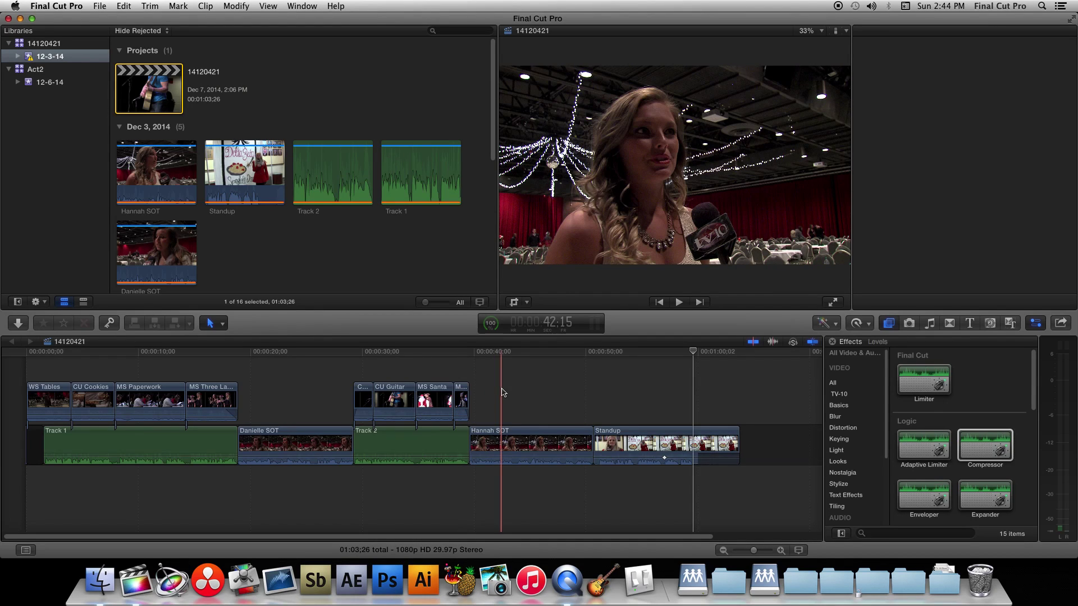
pyautogui.press('super+4')
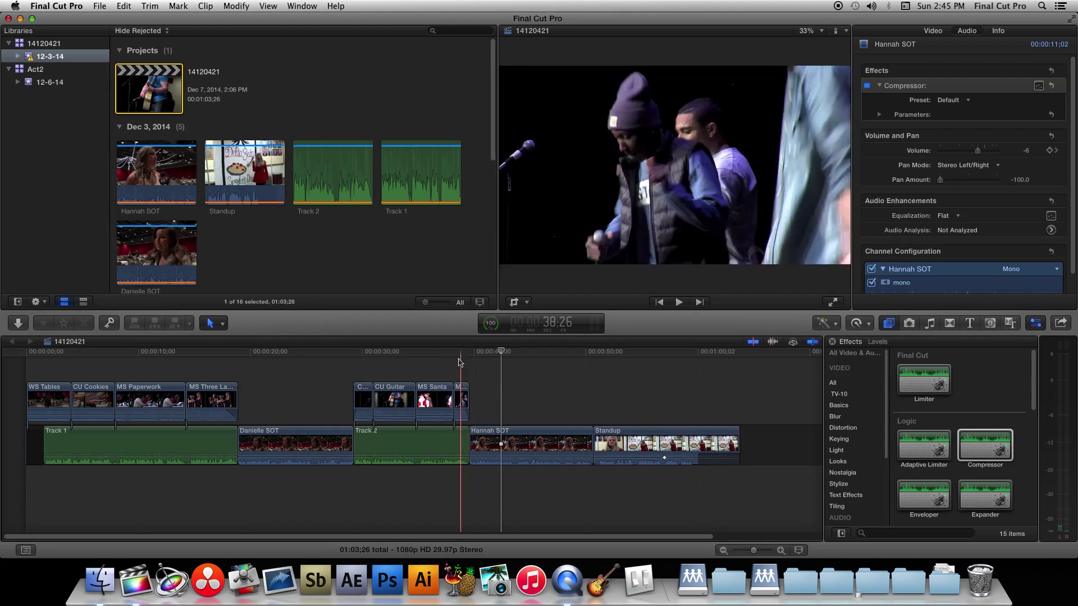
# Step: Extend the end of MS Hip Hop and play through the cut into Hannah SOT
pyautogui.moveTo(467, 397); pyautogui.dragTo(474, 397)
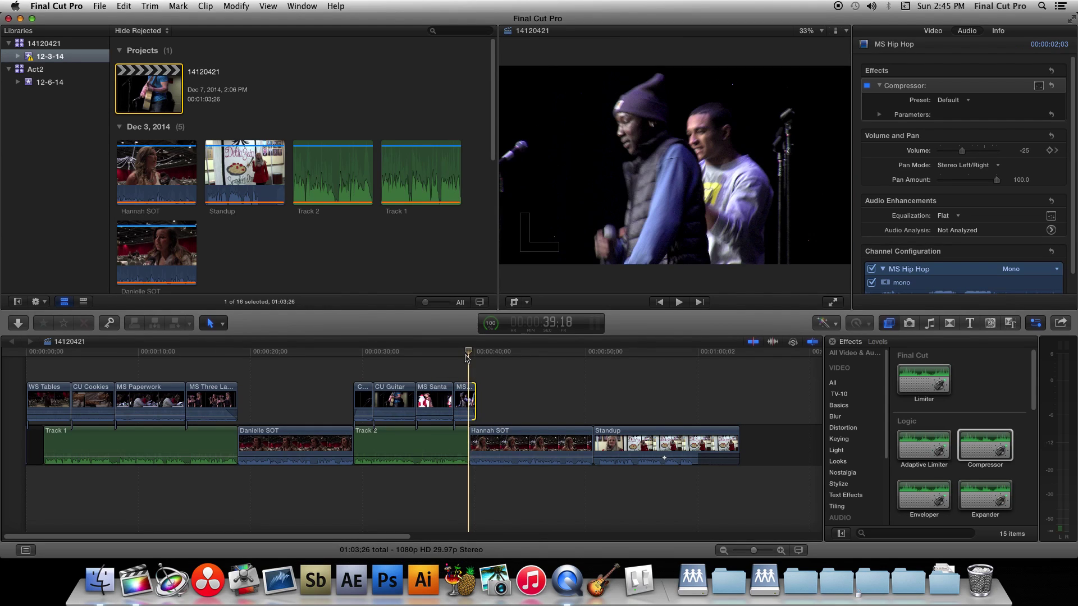
pyautogui.press('space')
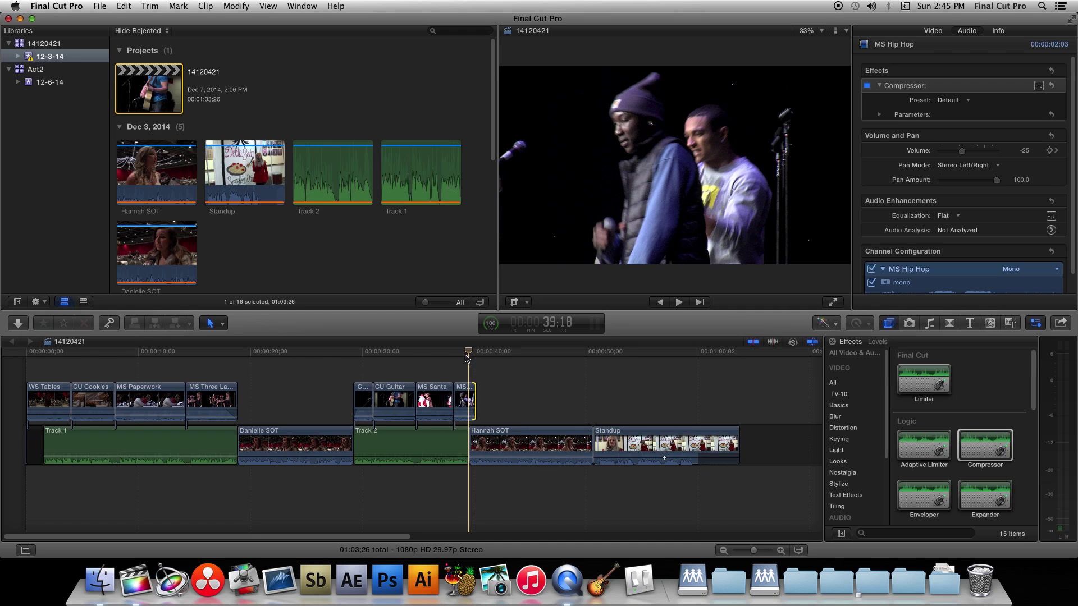
pyautogui.press('space')
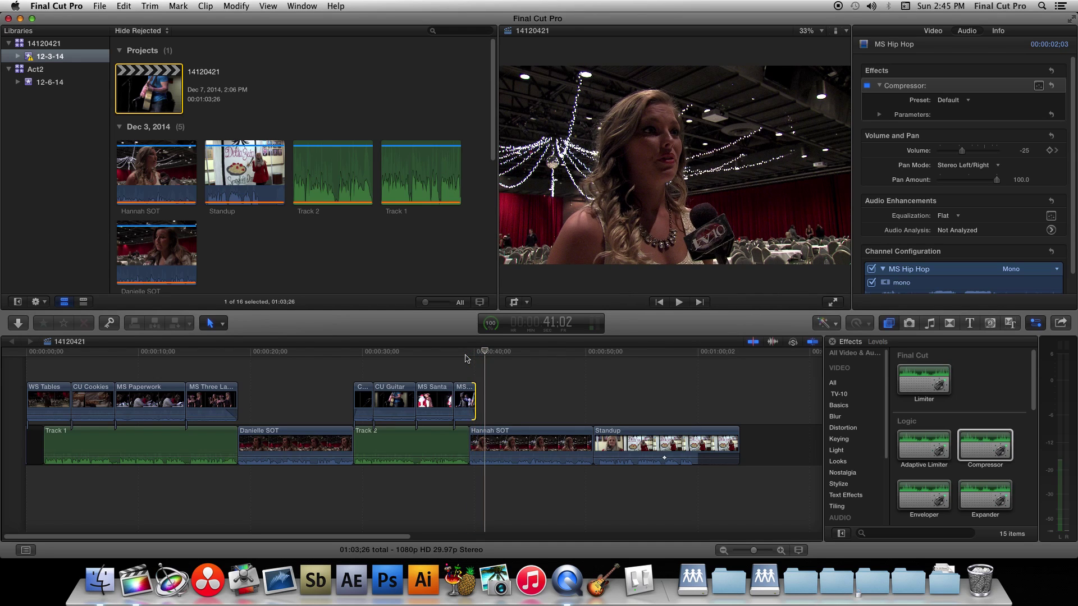
pyautogui.click(466, 355)
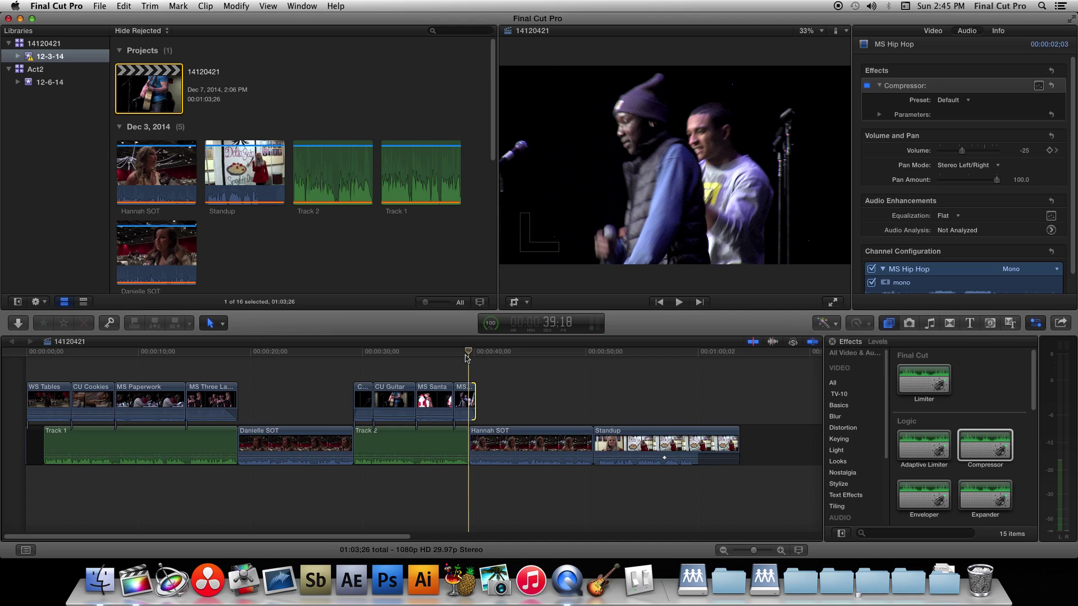
pyautogui.click(460, 354)
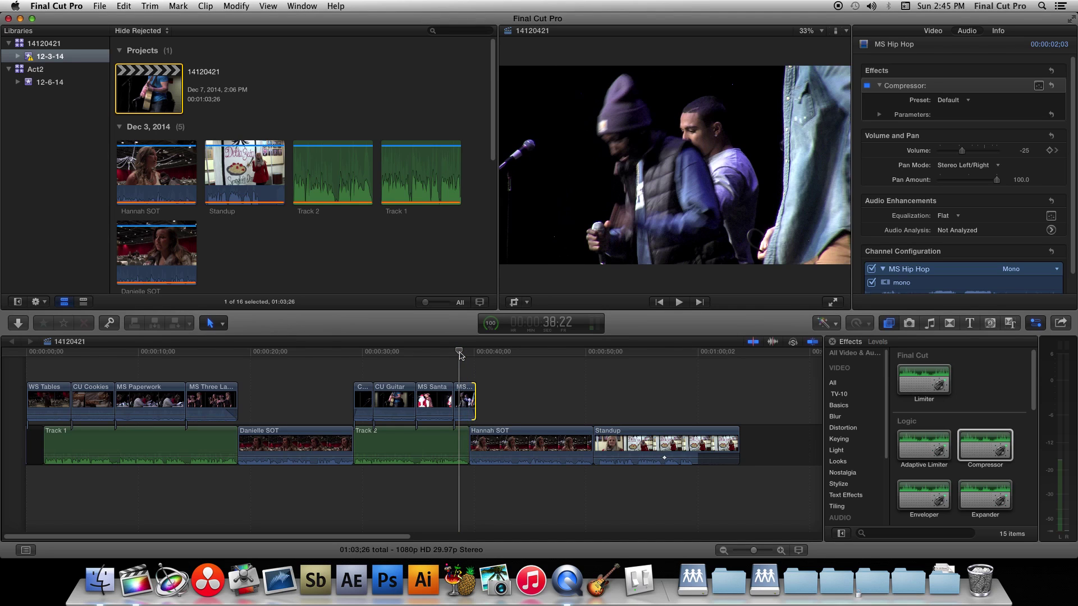
pyautogui.press('space')
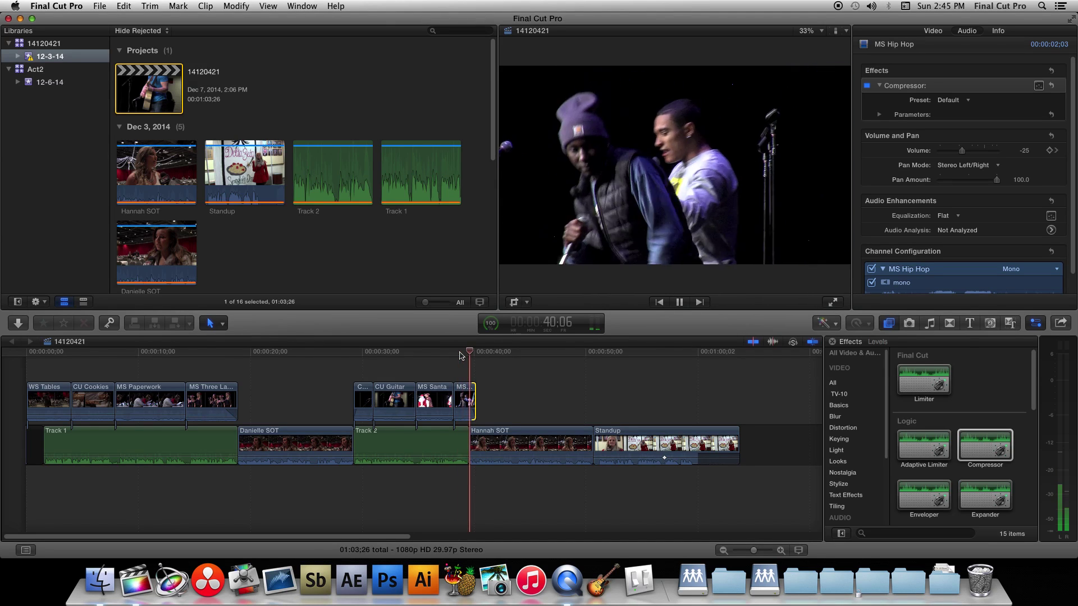
pyautogui.press('space')
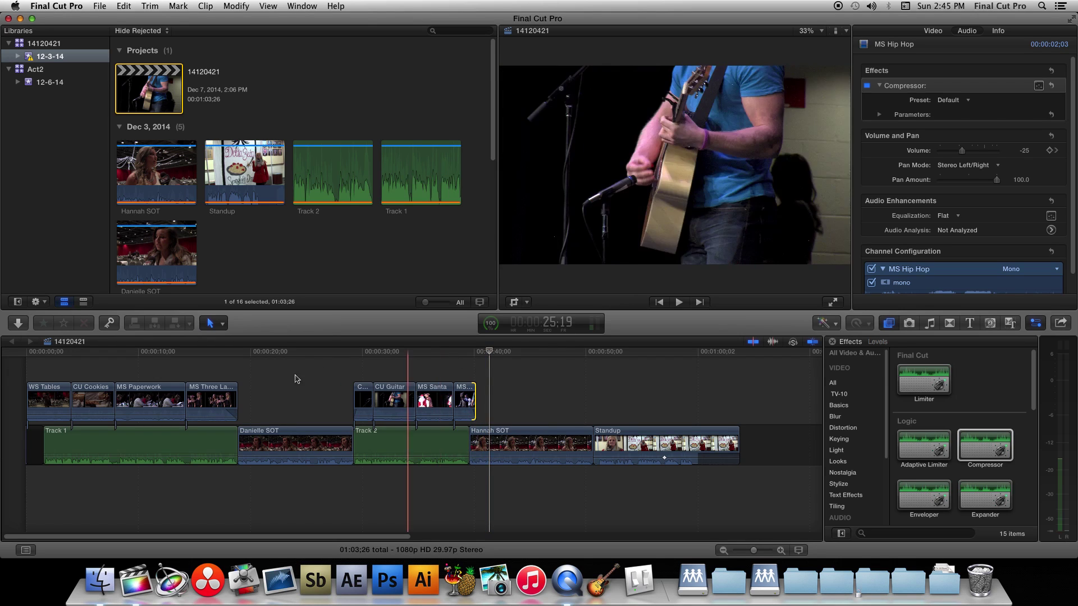
# Step: Extend MS Three Ladies' right edge over the start of Danielle SOT and review the cut
pyautogui.moveTo(240, 397); pyautogui.dragTo(245, 397)
pyautogui.click(228, 358)
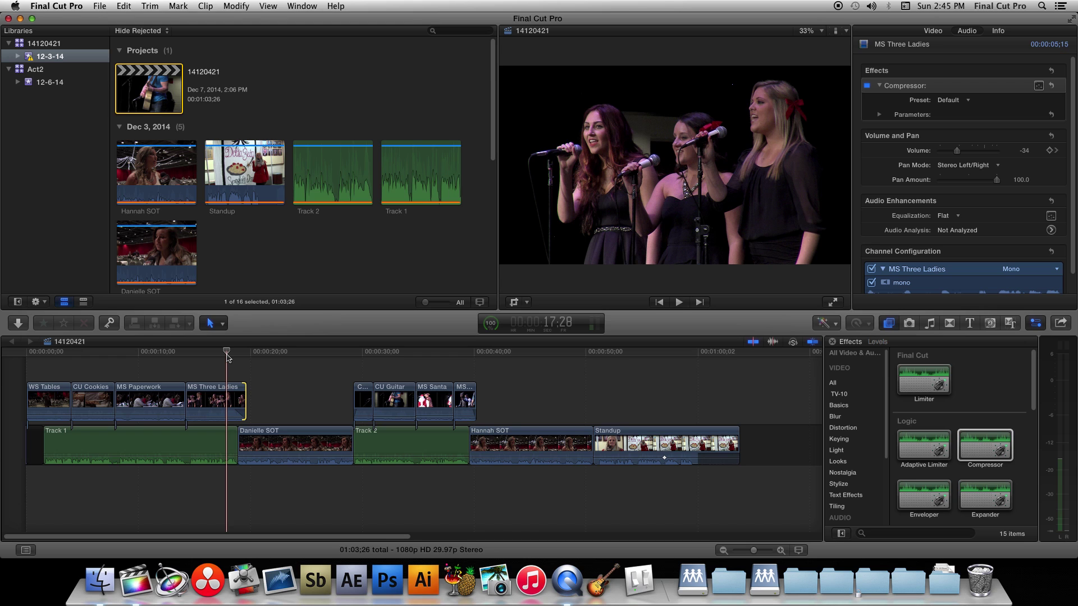
pyautogui.press('space')
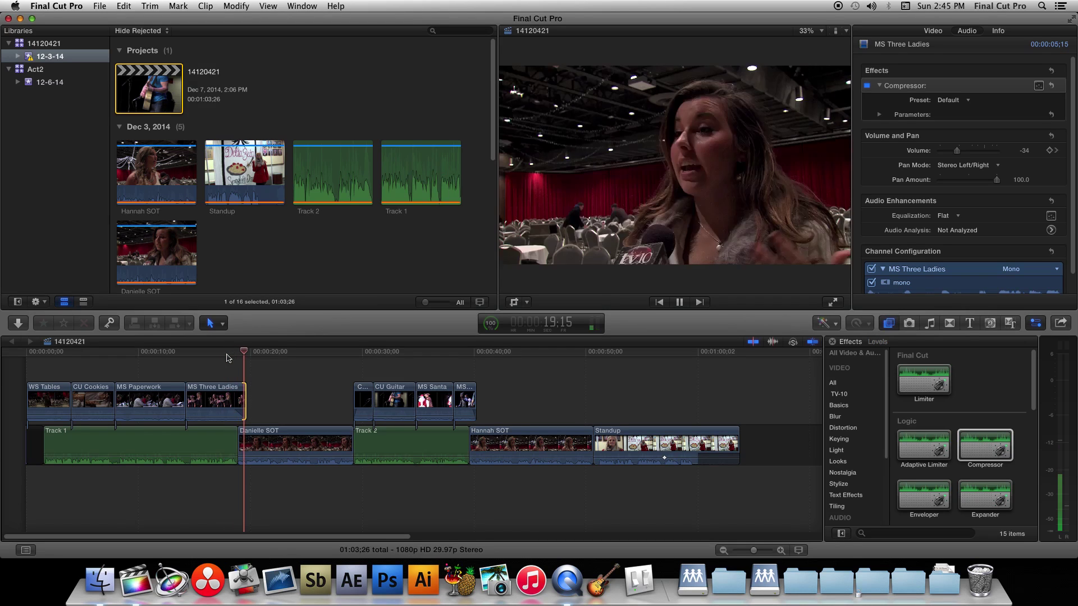
pyautogui.press('space')
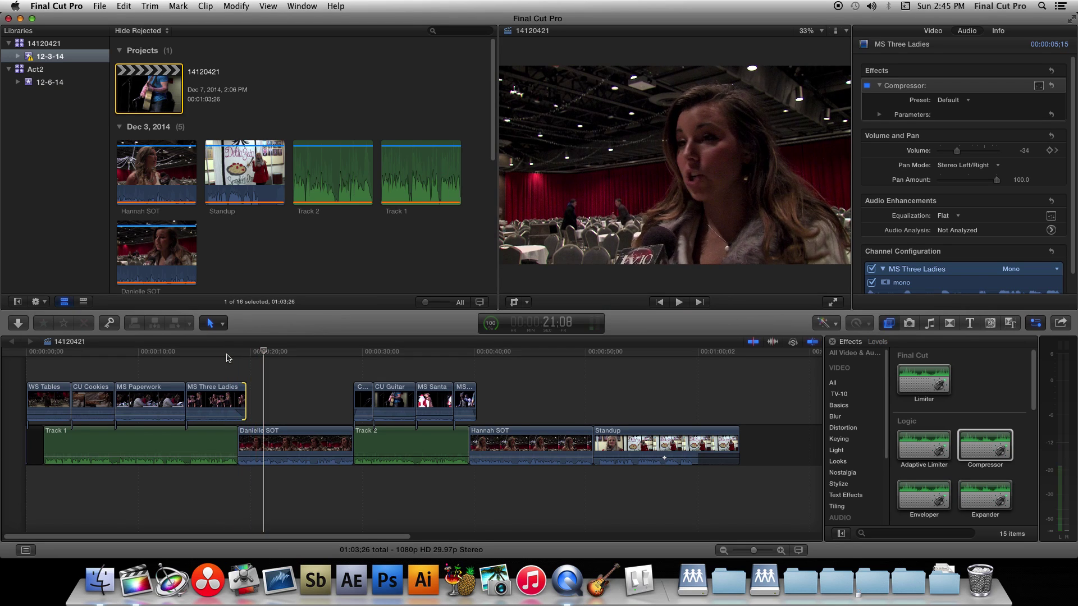
# Step: Marquee-select all the clips in the timeline
pyautogui.click(643, 393)
pyautogui.moveTo(745, 387); pyautogui.dragTo(50, 452)
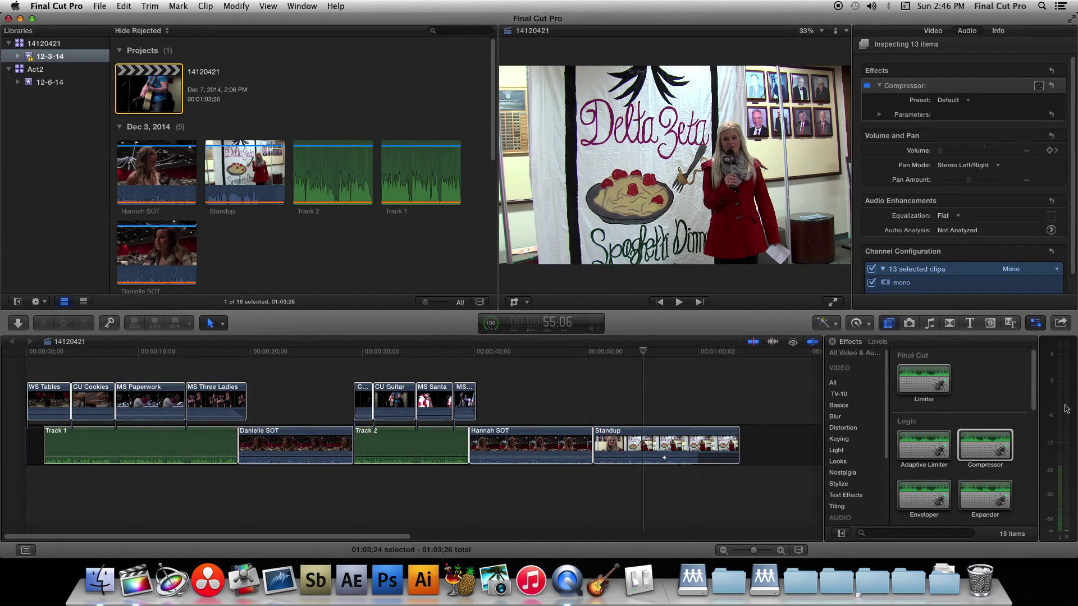
pyautogui.click(888, 324)
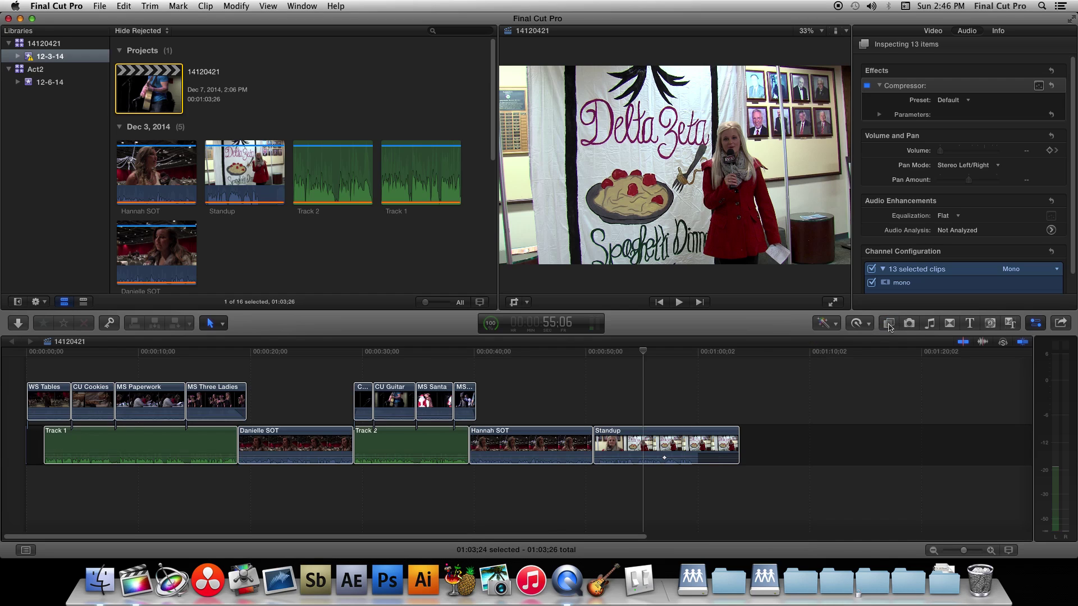
# Step: Search the effects for 'br', preview Broadcast Safe and apply it to the selected clips
pyautogui.click(889, 325)
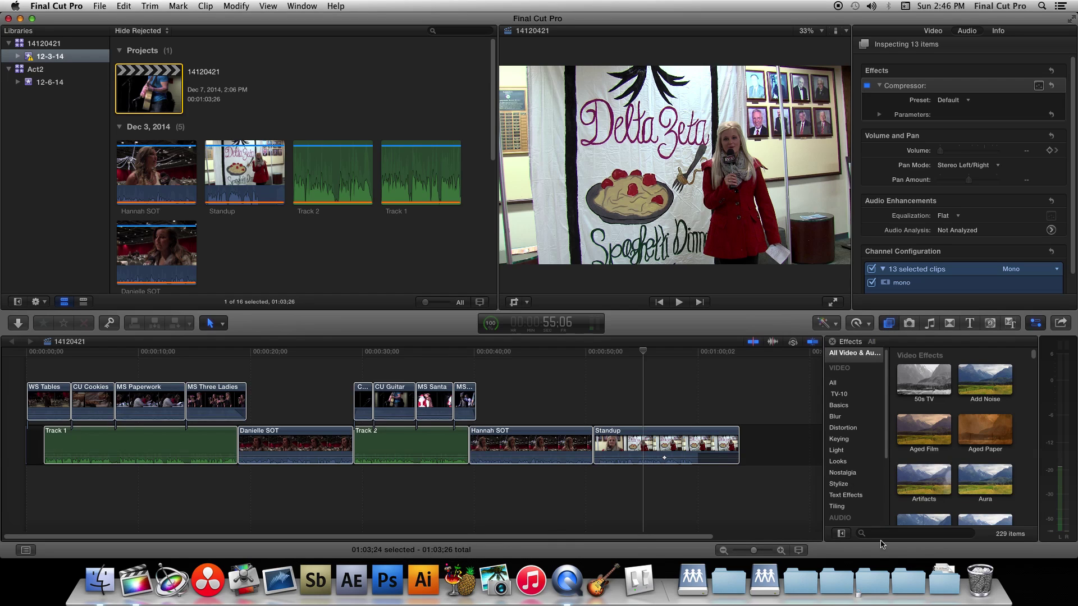
pyautogui.click(884, 534)
pyautogui.write('bro')
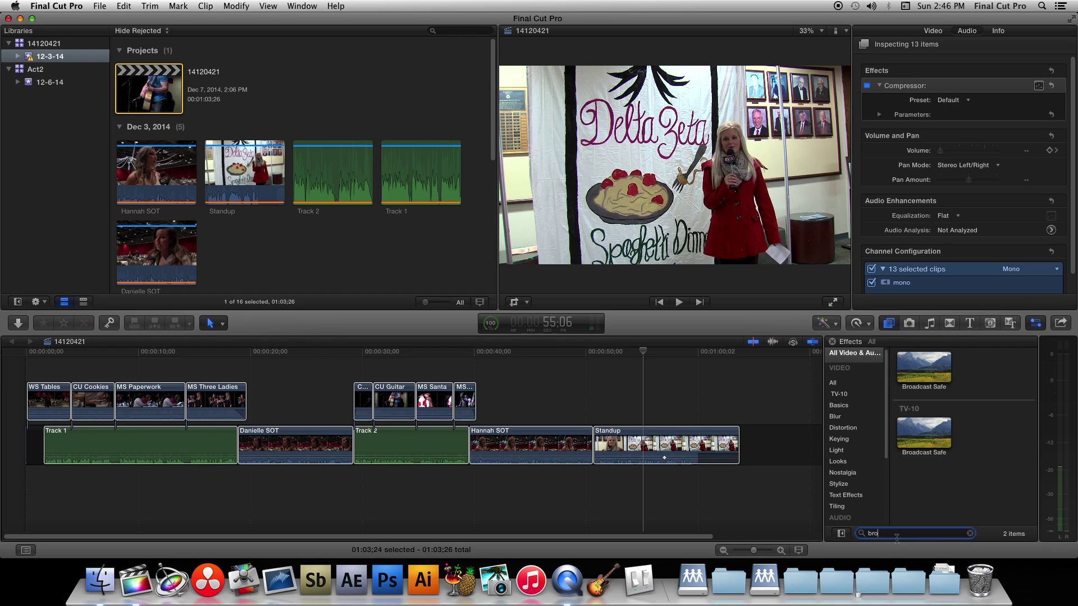
pyautogui.click(940, 367)
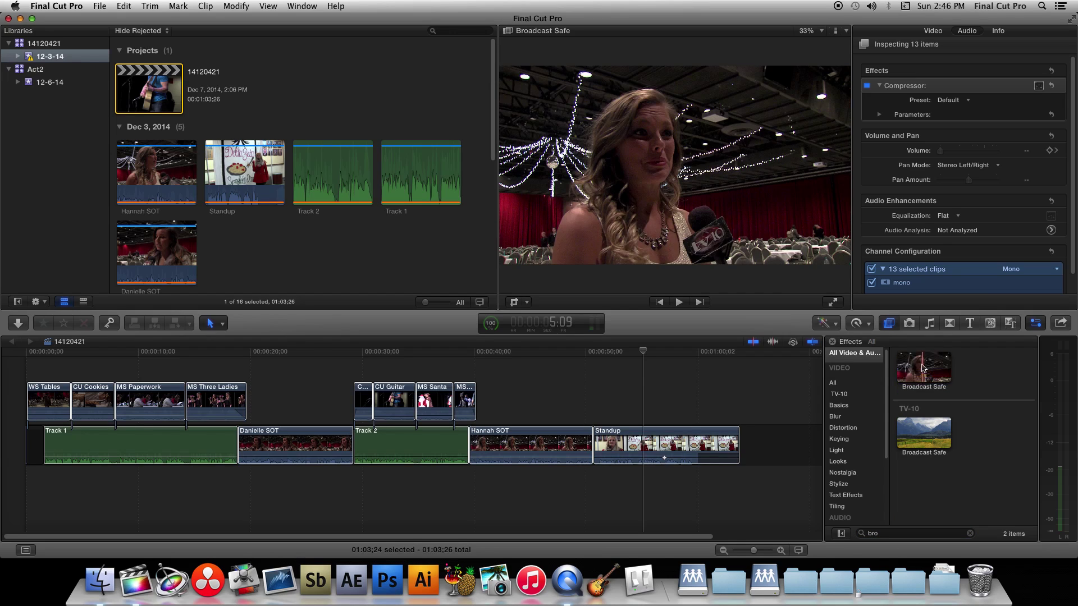
pyautogui.press('space')
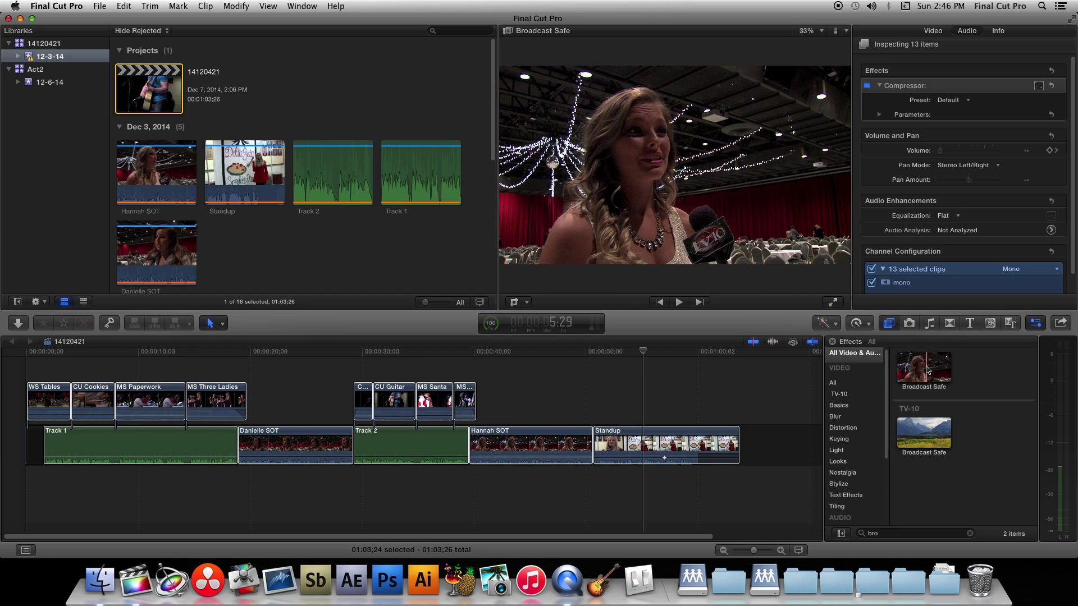
pyautogui.click(927, 370)
pyautogui.click(641, 352)
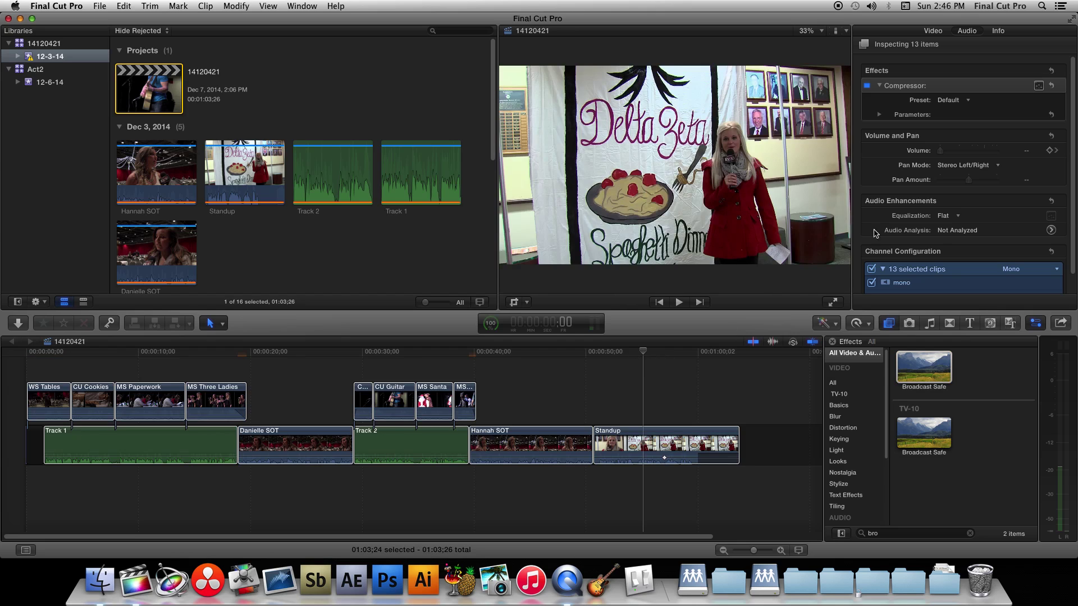
# Step: Inspect the Broadcast Safe effect in the Video Inspector and delete it
pyautogui.click(932, 31)
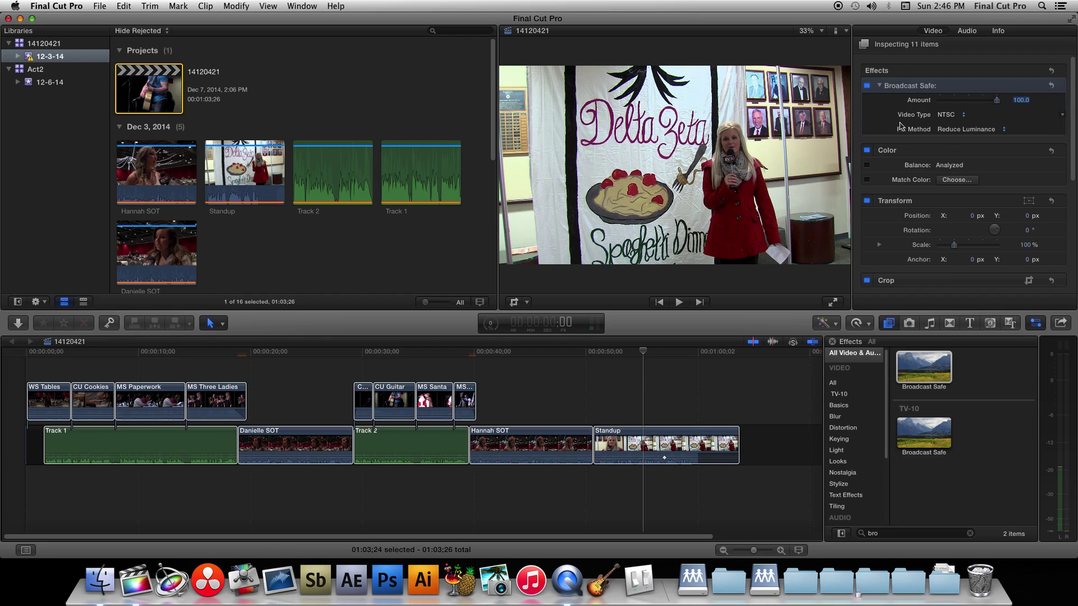
pyautogui.click(650, 353)
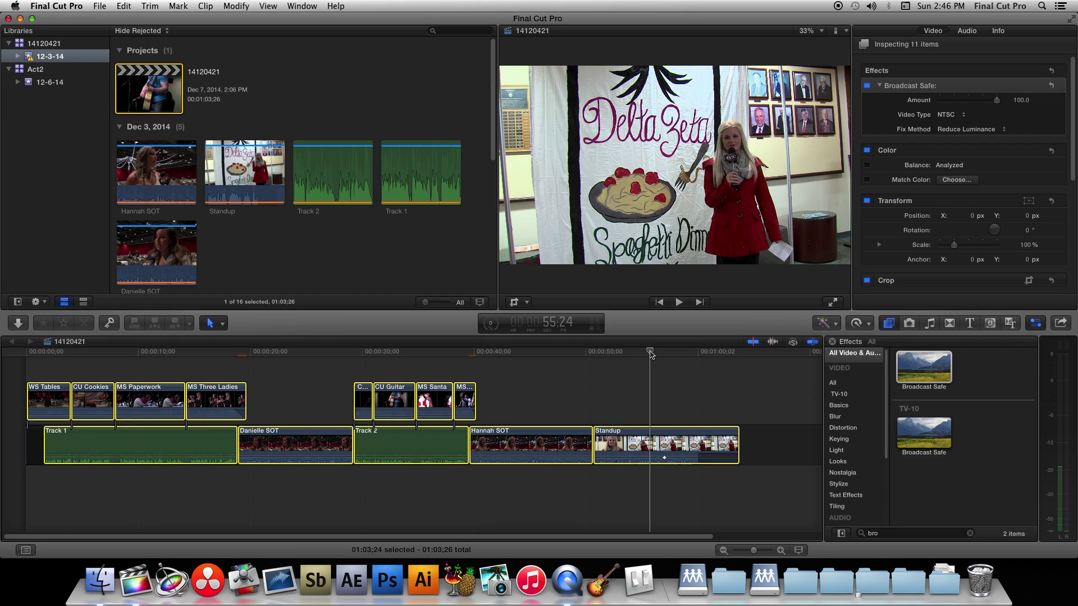
pyautogui.click(929, 84)
pyautogui.press('Delete')
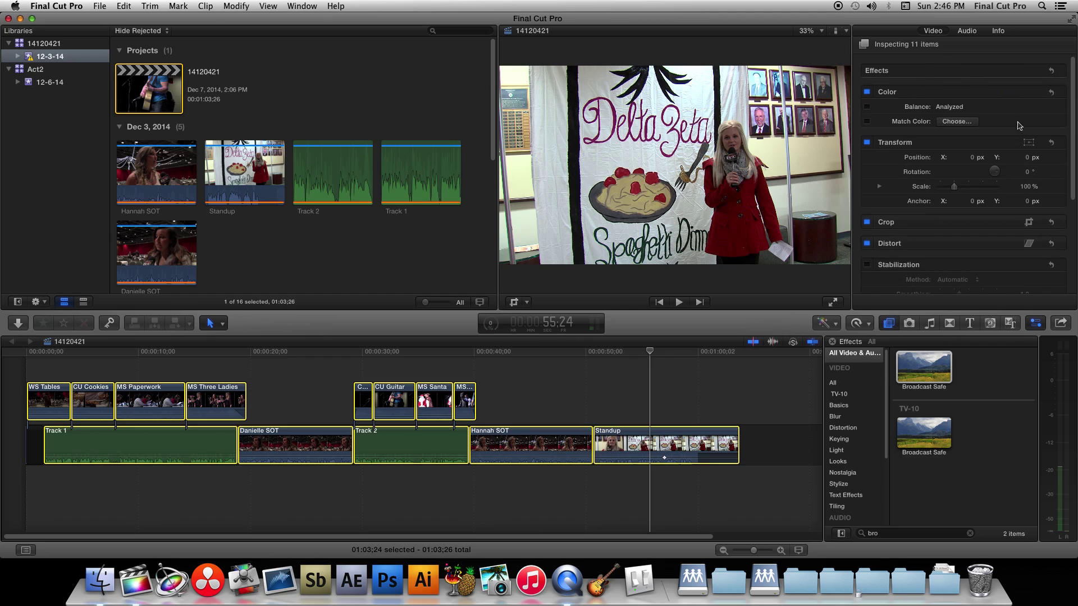
pyautogui.click(846, 32)
# Step: Show the video scopes as a Luma waveform beside the viewer
pyautogui.click(849, 56)
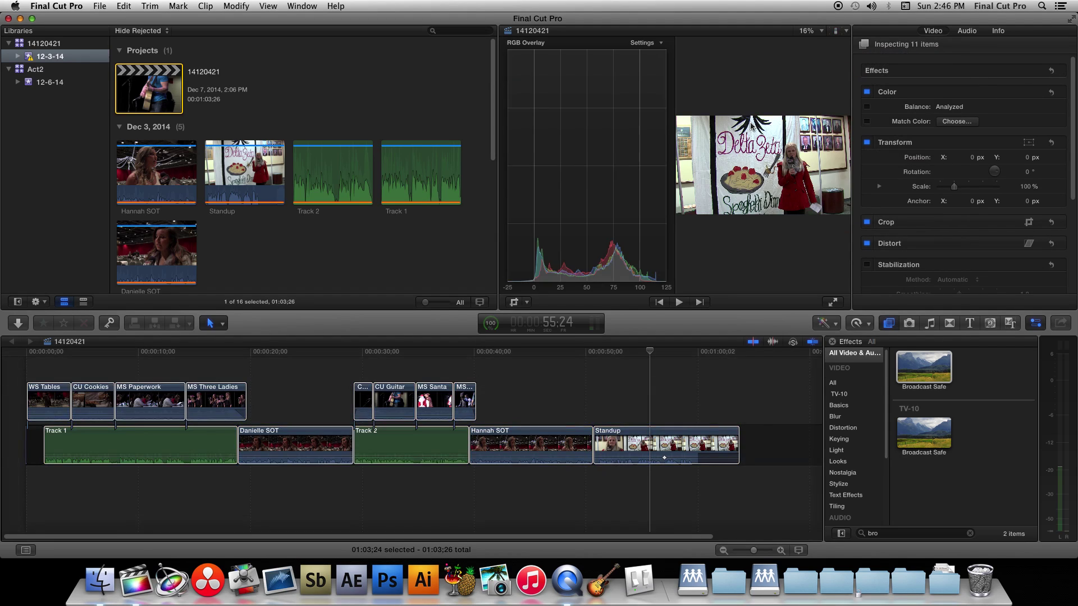
pyautogui.click(643, 43)
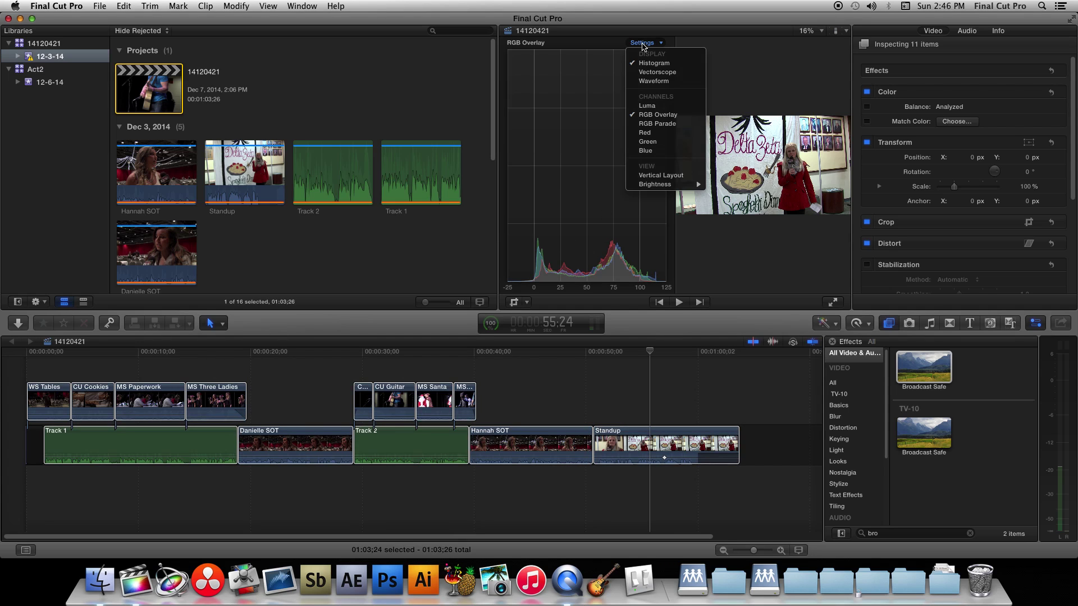
pyautogui.click(652, 82)
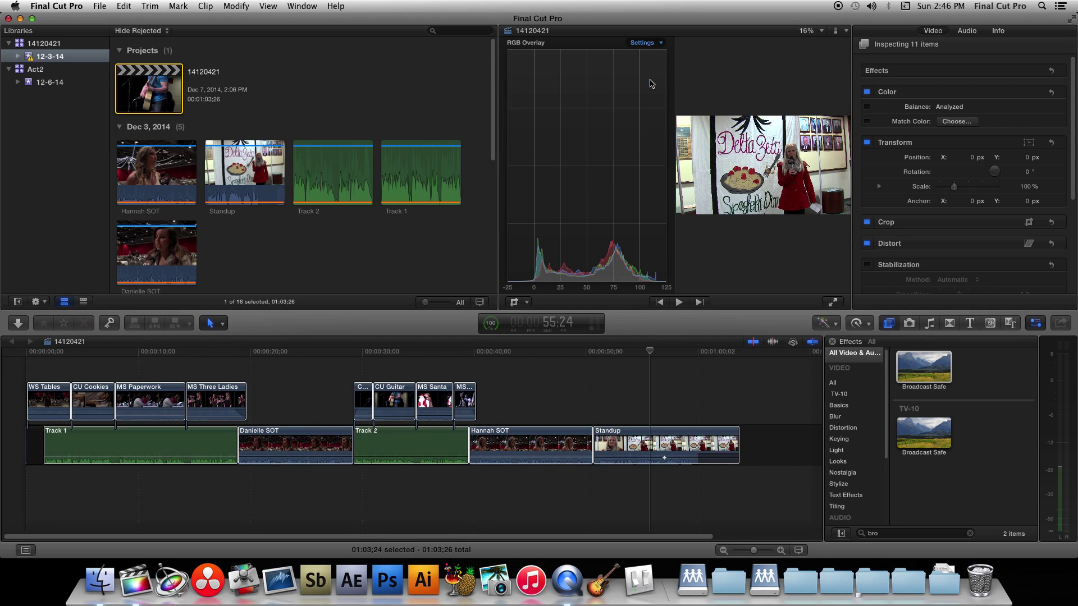
pyautogui.click(643, 44)
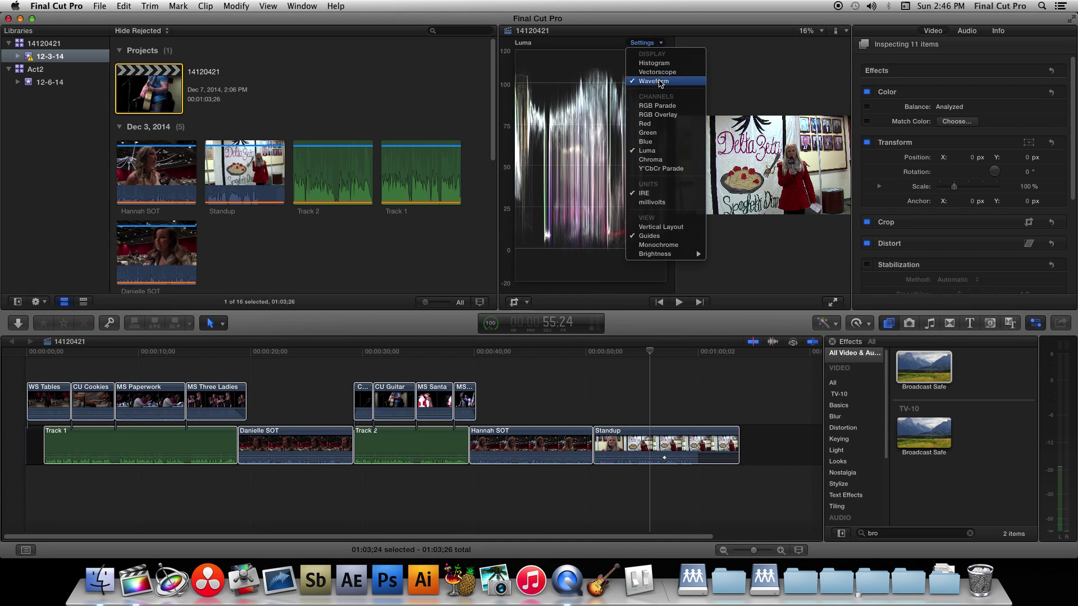
pyautogui.click(665, 153)
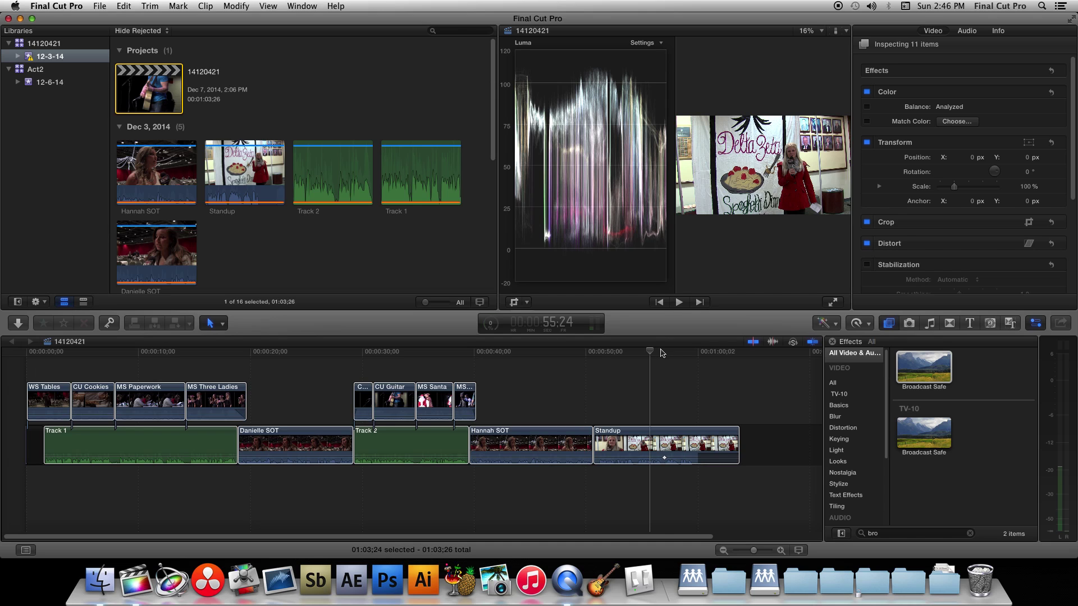
# Step: Apply Broadcast Safe (NTSC, Reduce Luminance, amount 100) to all clips and scrub through Hannah SOT and Standup
pyautogui.press('super+a')
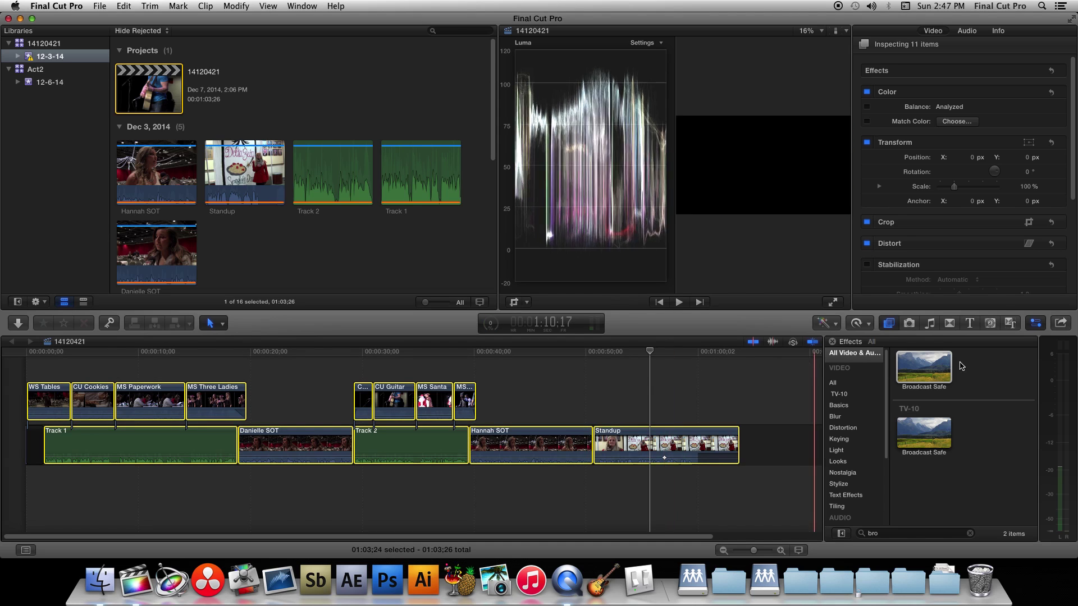
pyautogui.doubleClick(911, 372)
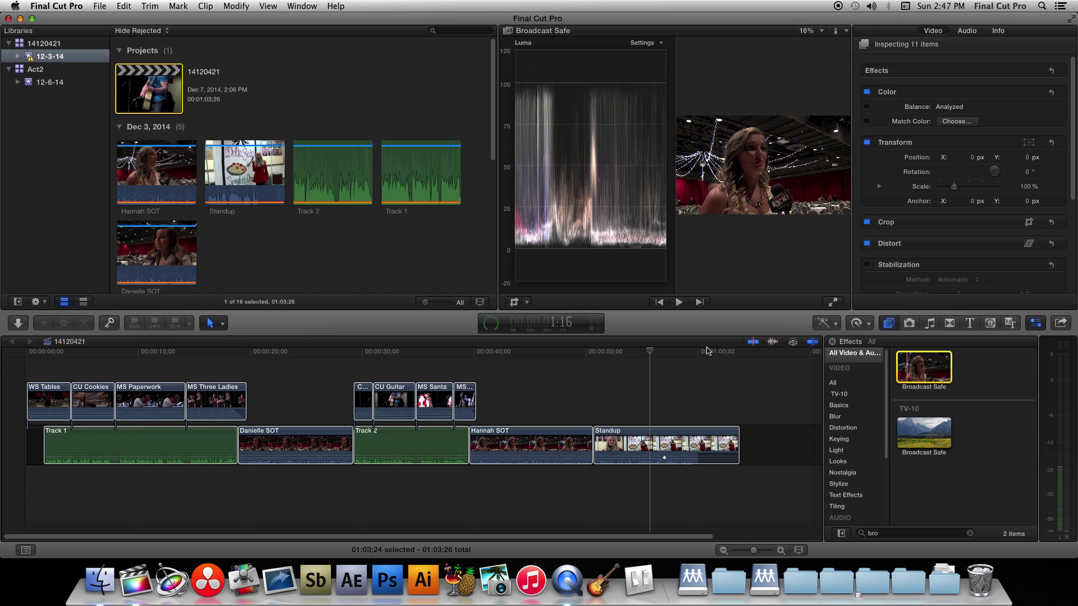
pyautogui.click(647, 353)
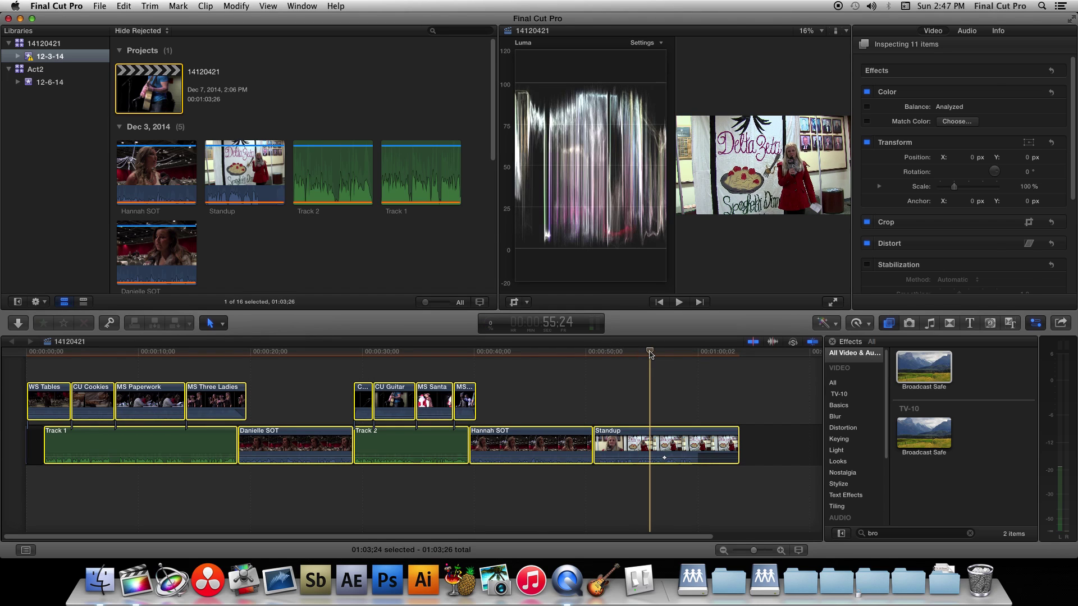
pyautogui.press('j')
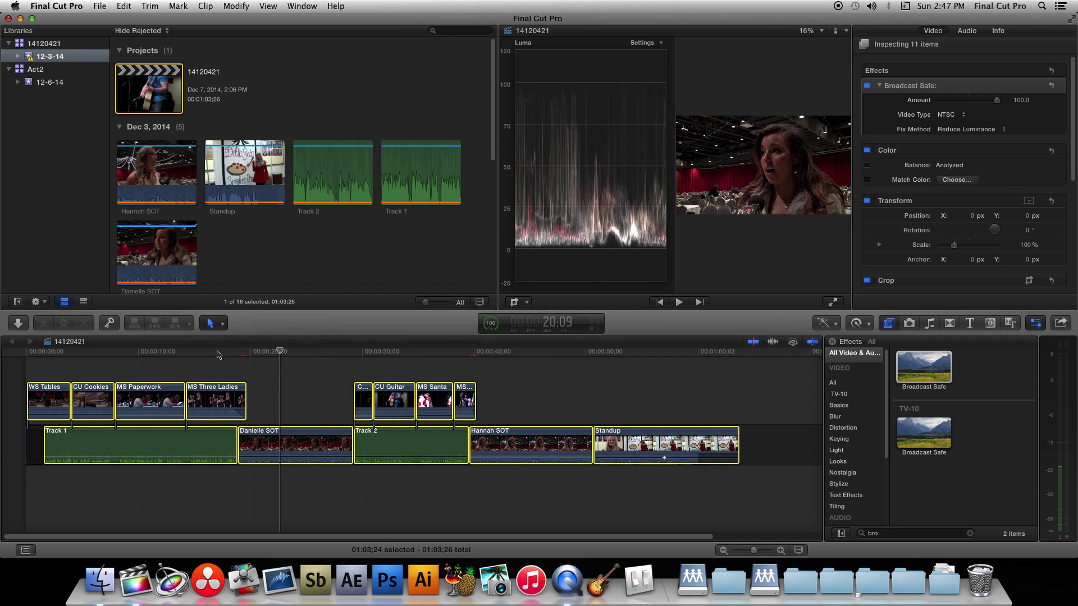
pyautogui.click(476, 351)
pyautogui.click(644, 351)
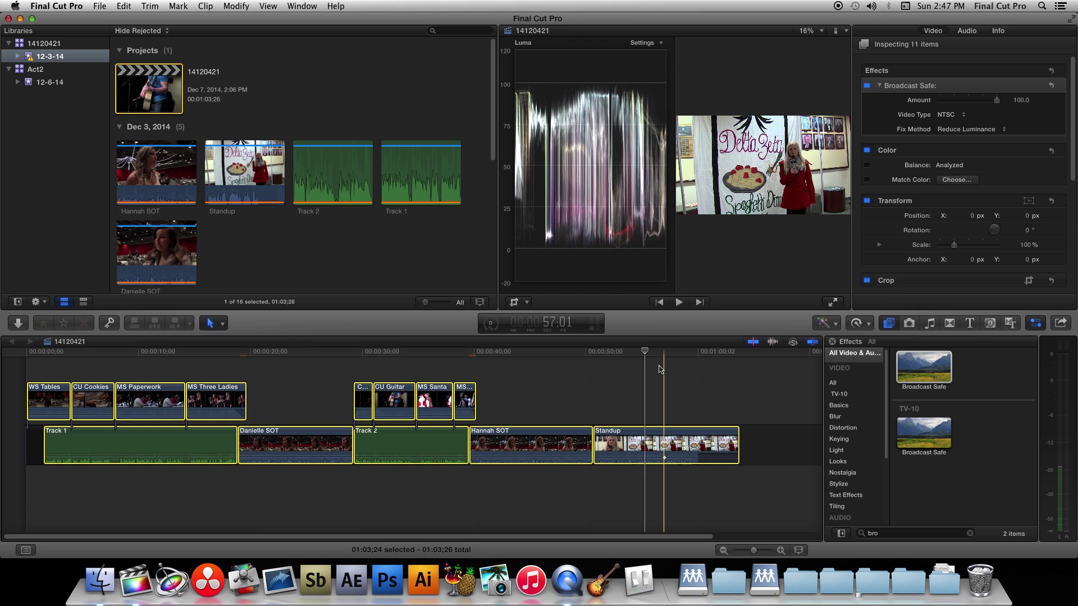
pyautogui.click(677, 373)
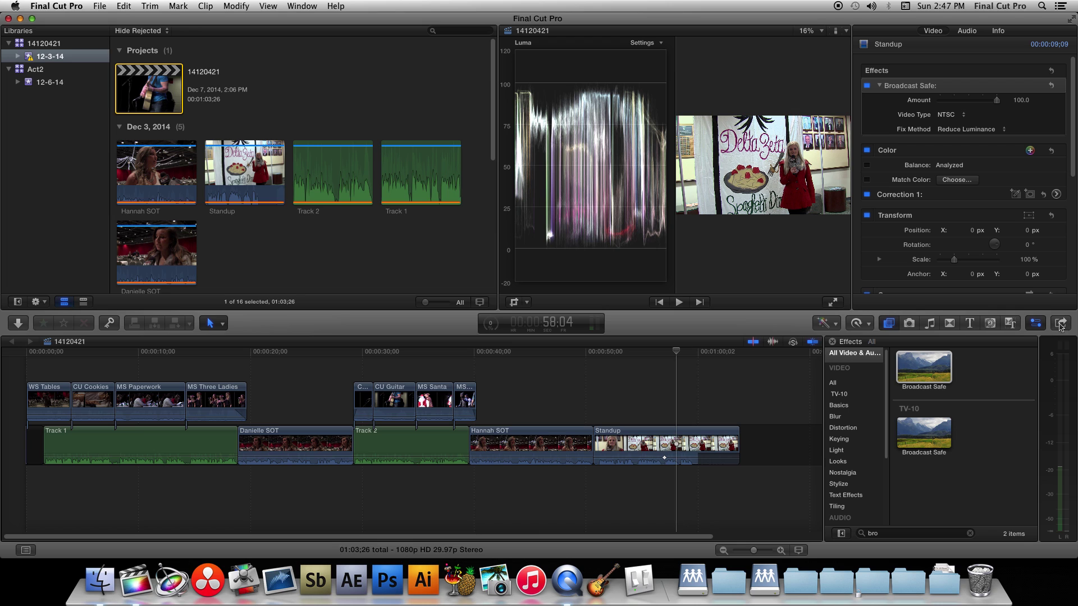
# Step: Check File > Share, then choose Master File from the toolbar Share menu
pyautogui.click(104, 7)
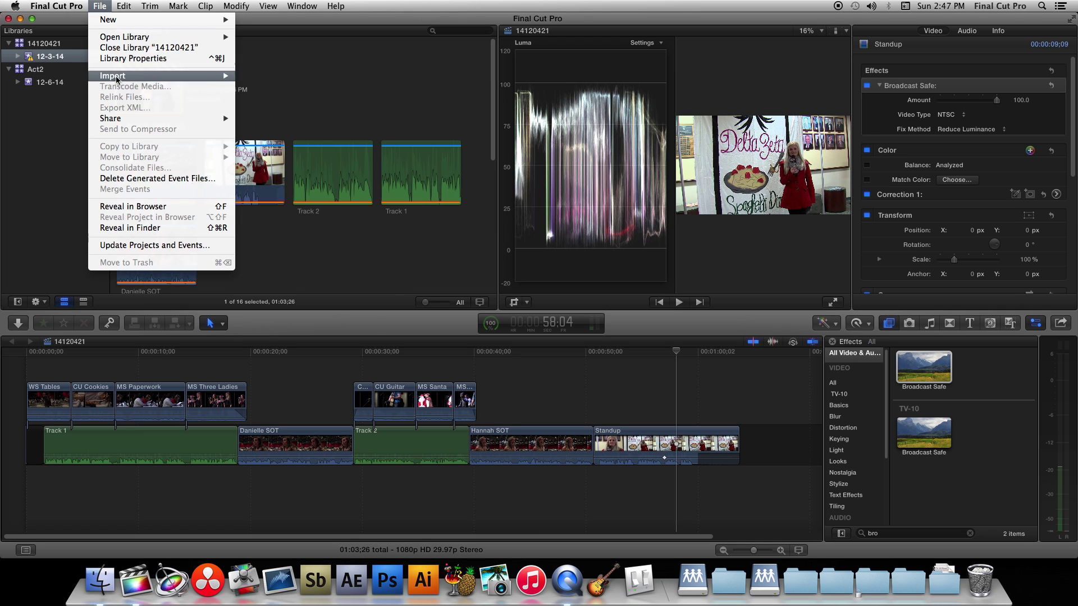
pyautogui.moveTo(124, 119)
pyautogui.press('Escape')
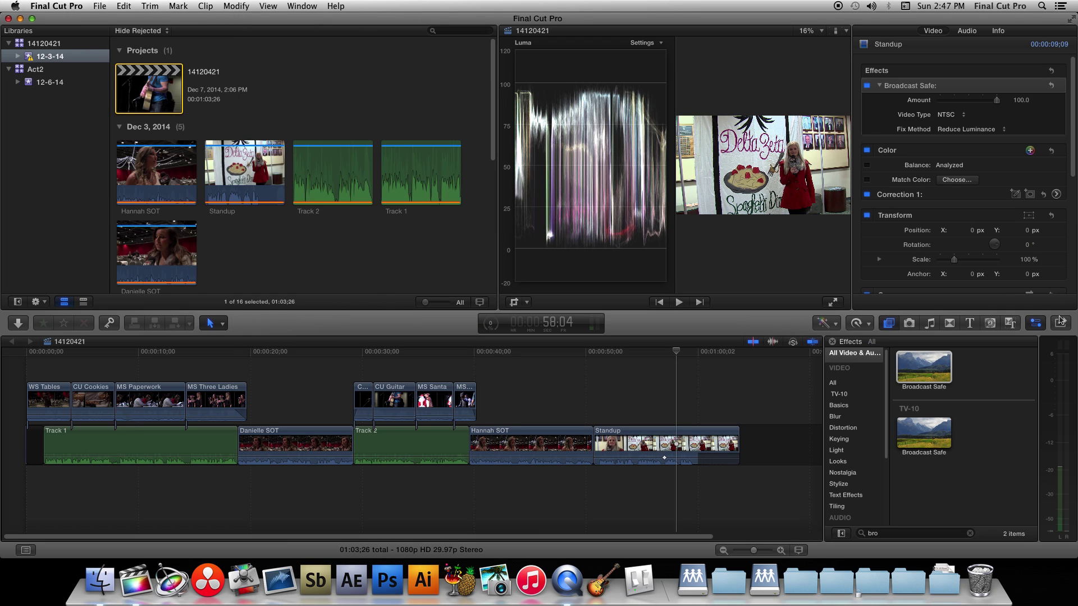
pyautogui.click(1061, 324)
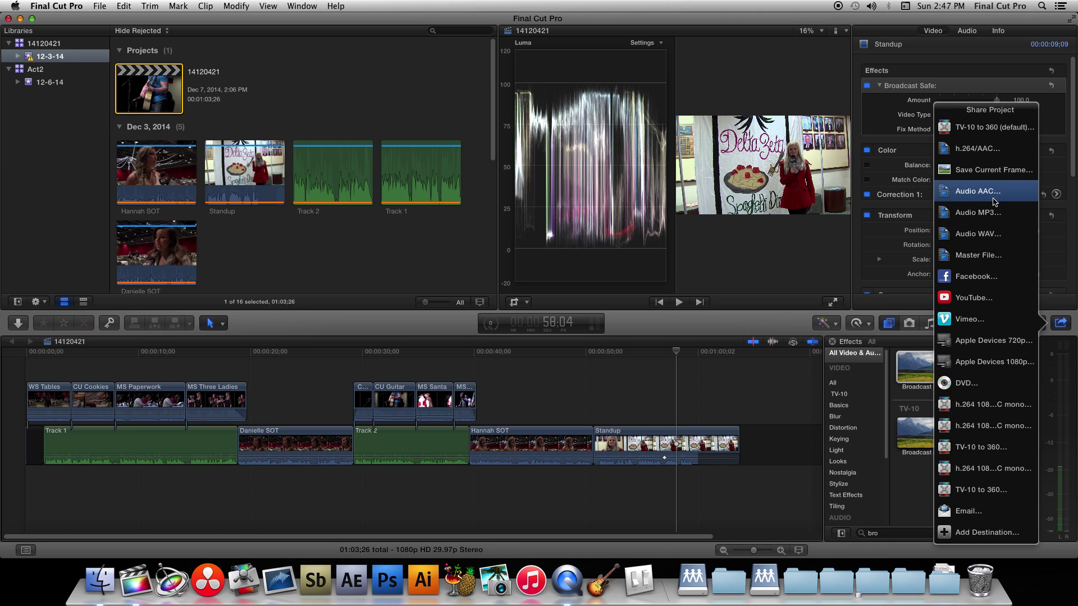
pyautogui.click(984, 258)
# Step: Keep the H.264 video codec, set When done to Do Nothing, and continue to saving
pyautogui.click(659, 117)
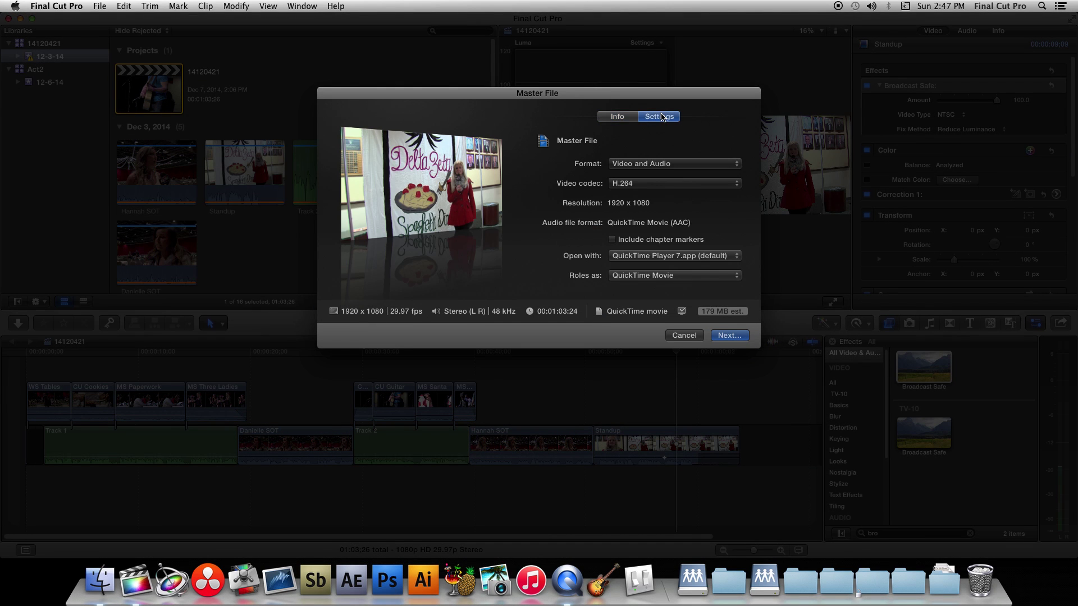
pyautogui.click(620, 117)
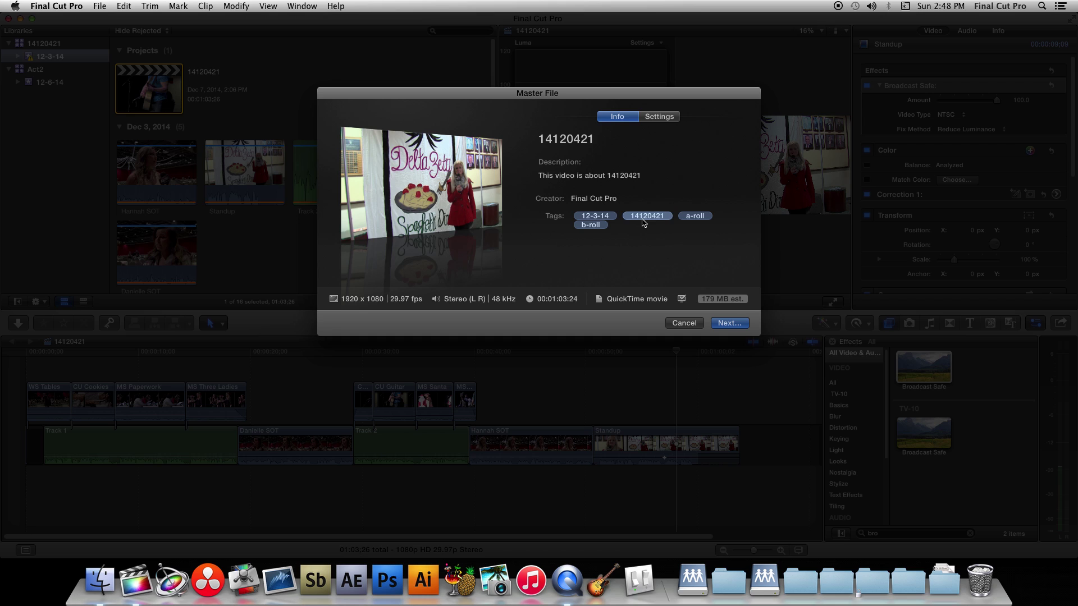
pyautogui.click(660, 118)
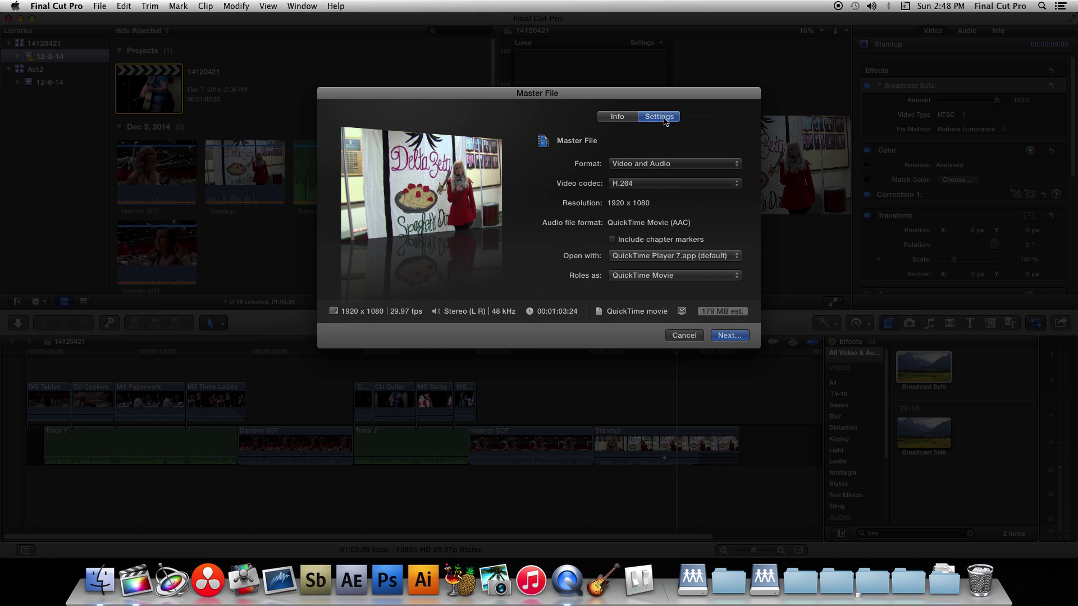
pyautogui.click(624, 184)
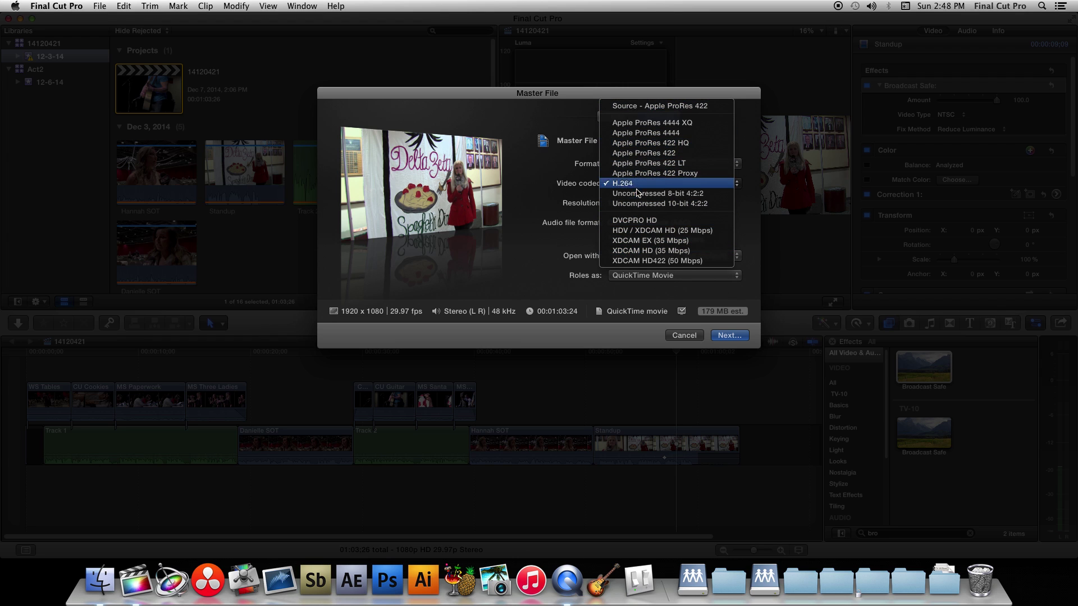
pyautogui.click(638, 186)
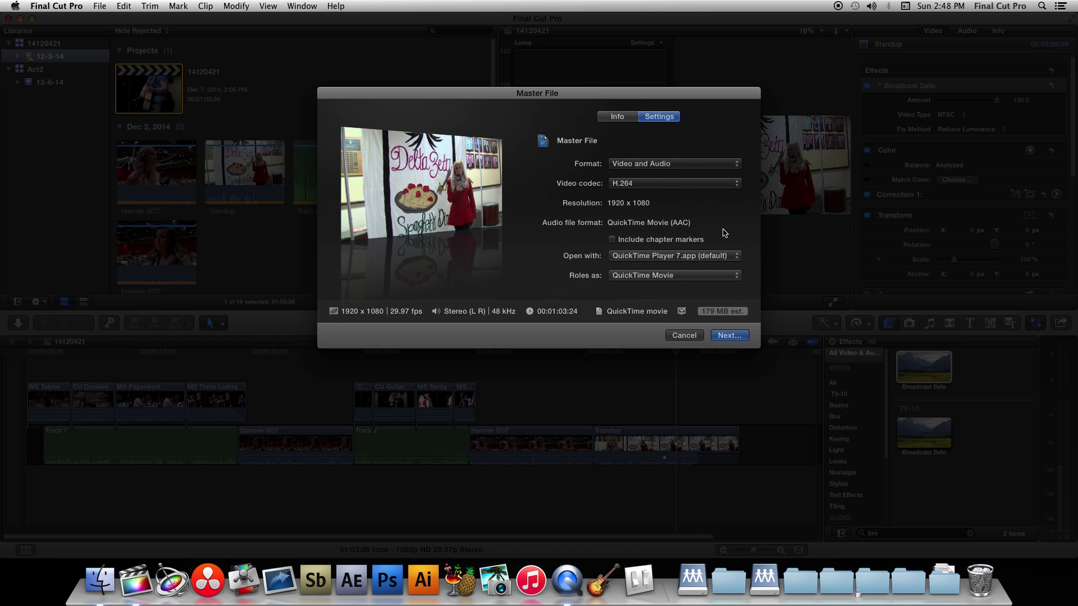
pyautogui.click(688, 257)
pyautogui.click(682, 242)
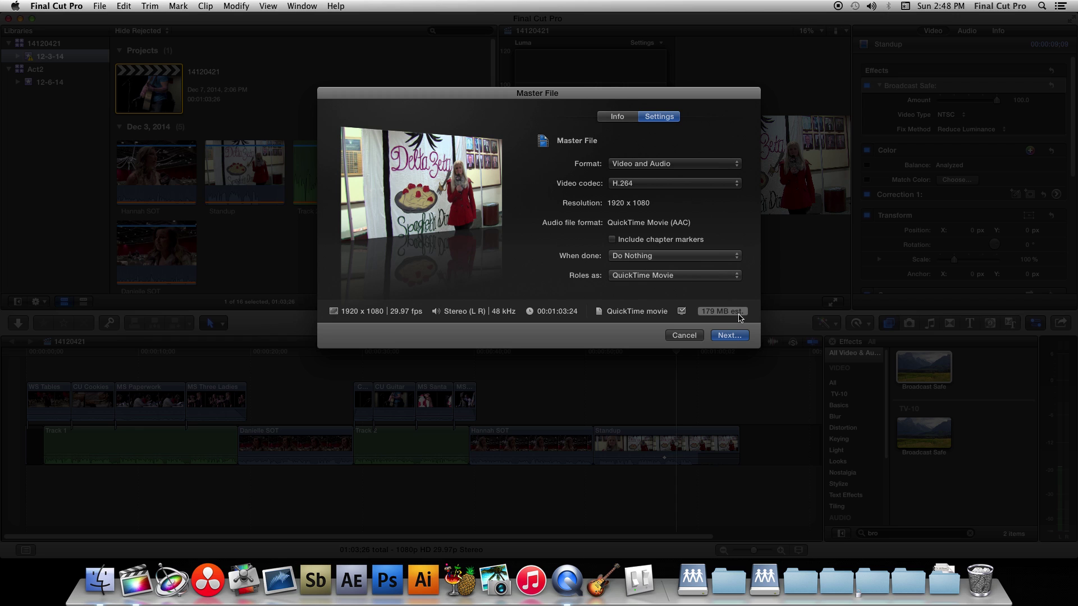
pyautogui.click(730, 336)
# Step: Save 14120421 into Raid5 > 06 Archive, replacing the existing 14120421.mov
pyautogui.scroll(-3, 208, 281)
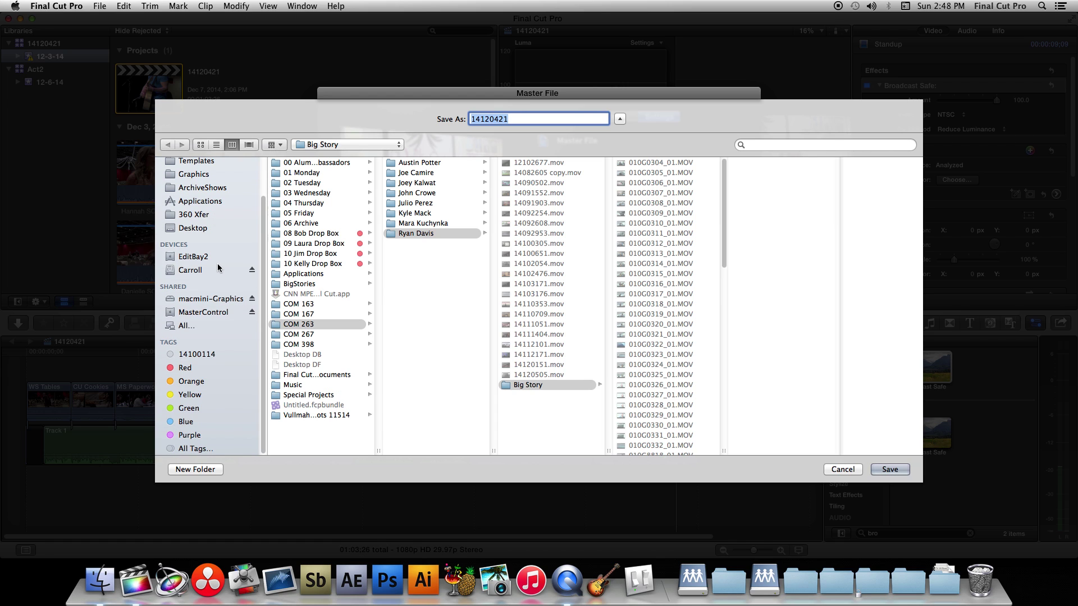
pyautogui.scroll(3, 220, 270)
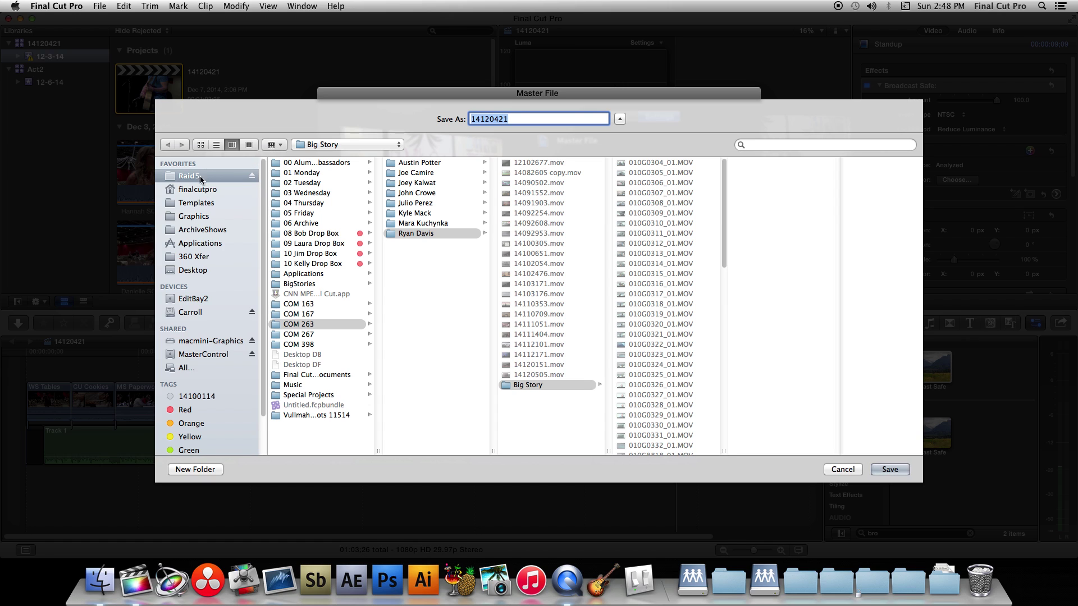
pyautogui.scroll(-3, 225, 270)
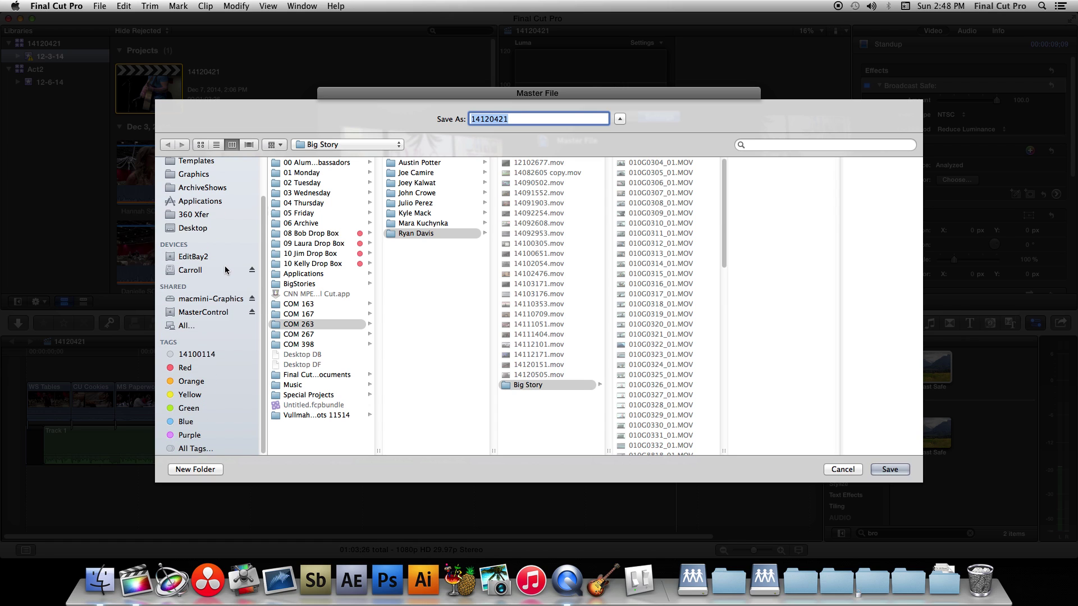
pyautogui.click(225, 270)
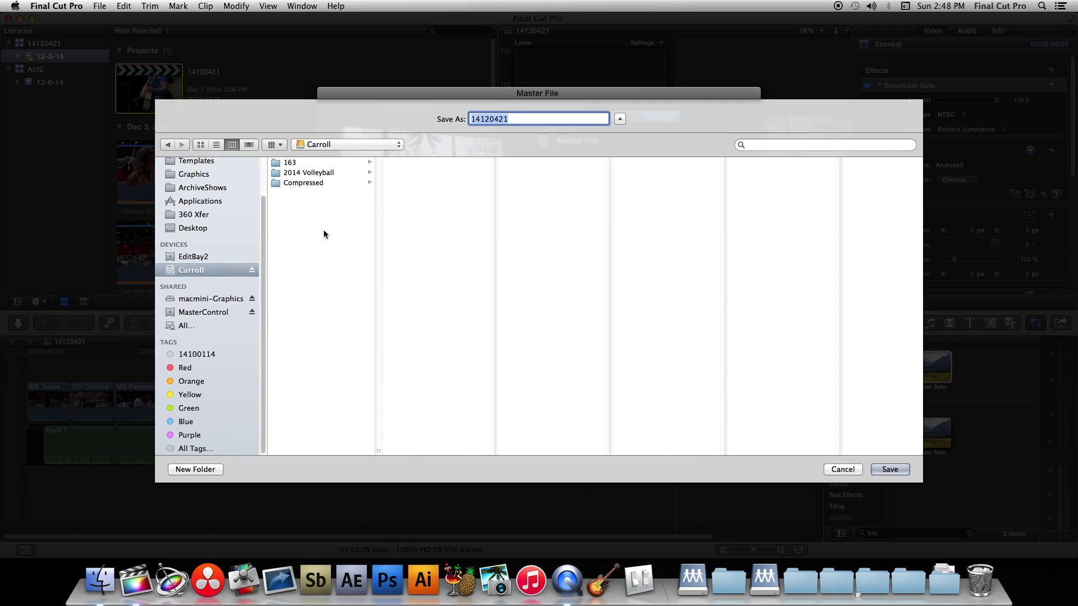
pyautogui.click(312, 163)
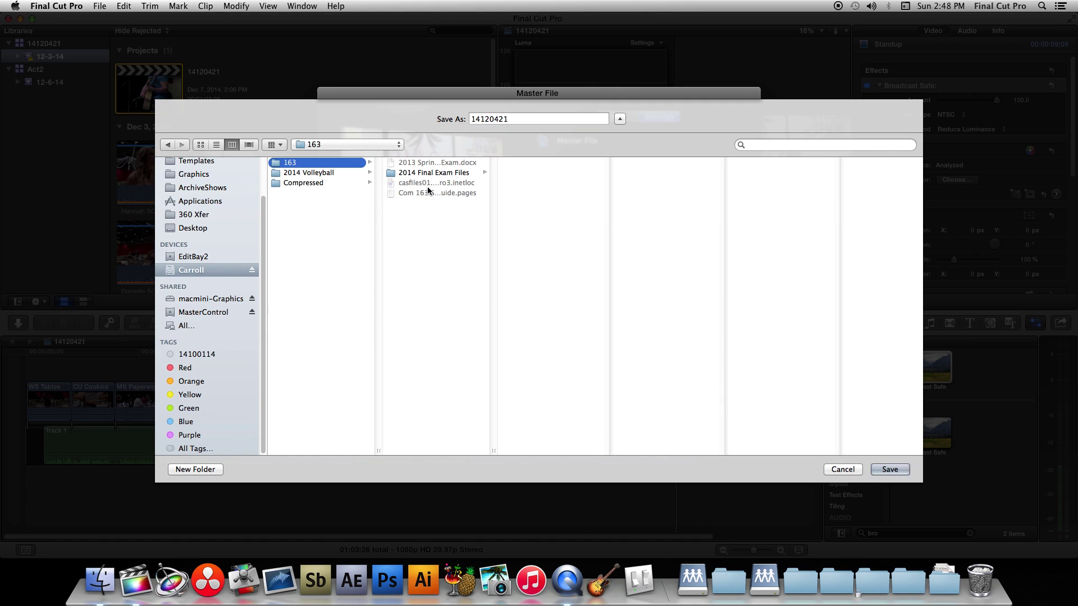
pyautogui.click(426, 176)
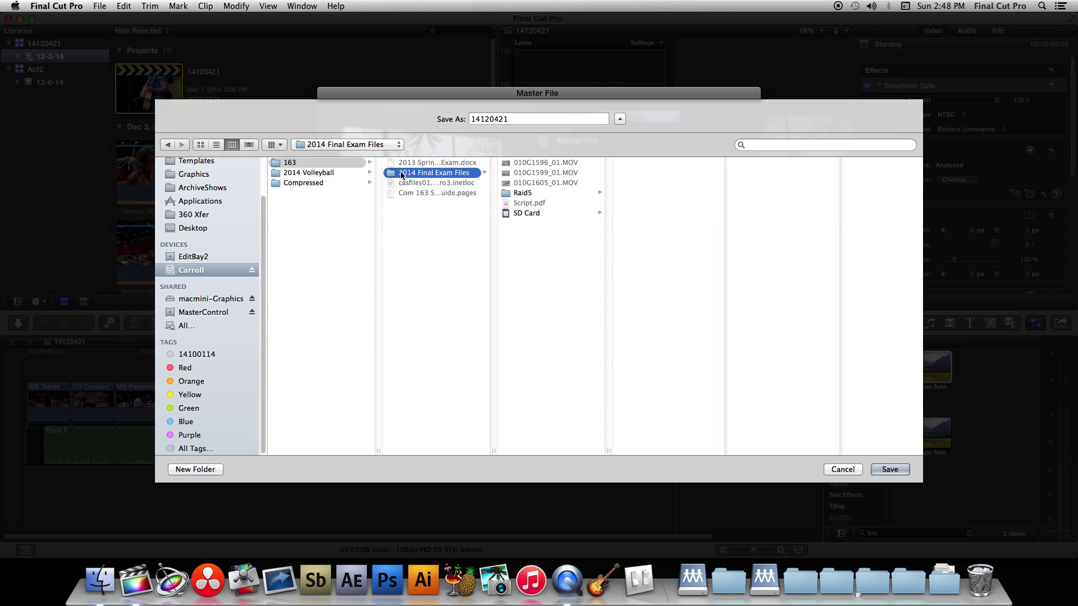
pyautogui.click(517, 194)
pyautogui.click(648, 235)
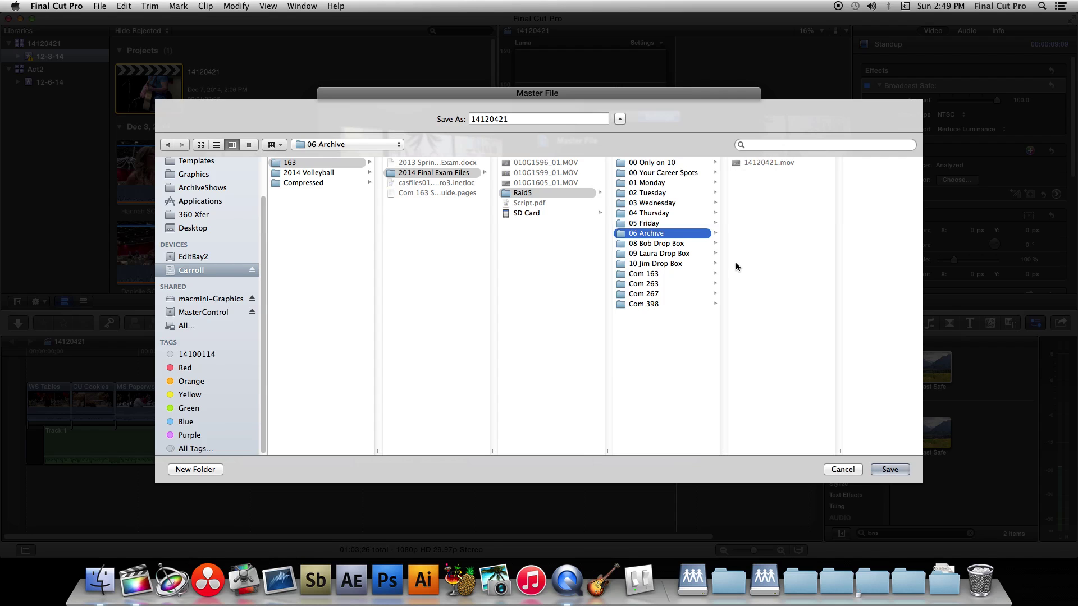
pyautogui.click(890, 470)
pyautogui.click(620, 152)
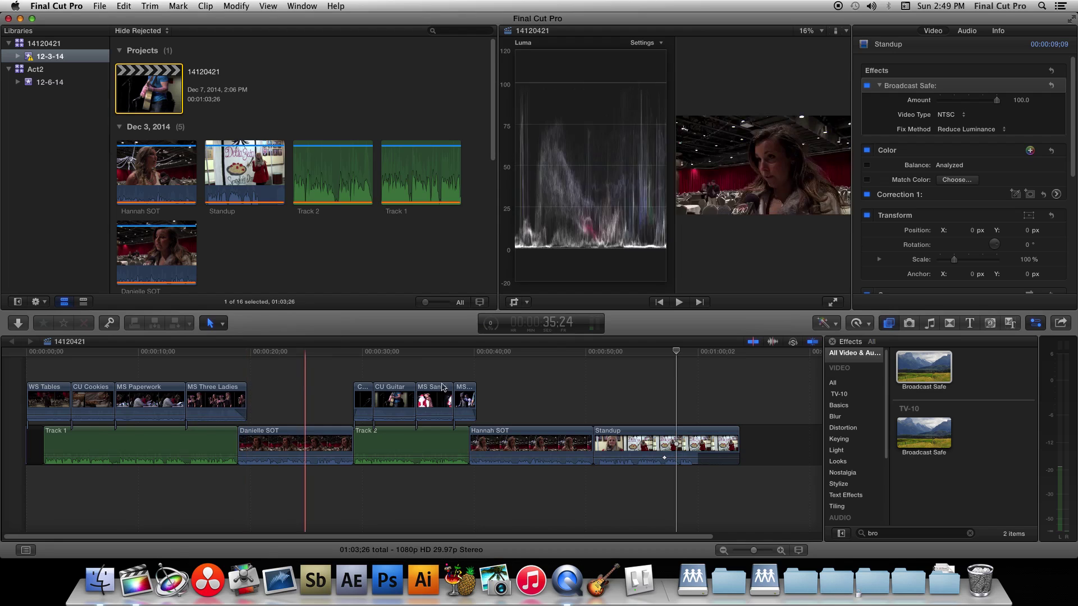
# Step: Open the Background Tasks window to monitor 14120421.mov transcoding progress
pyautogui.click(490, 324)
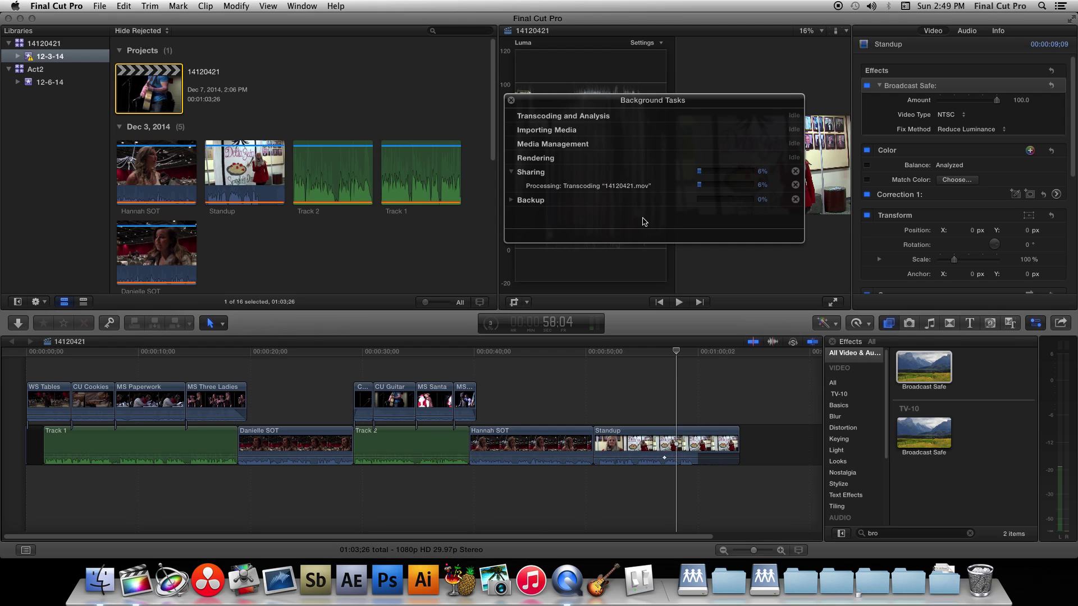
pyautogui.click(511, 100)
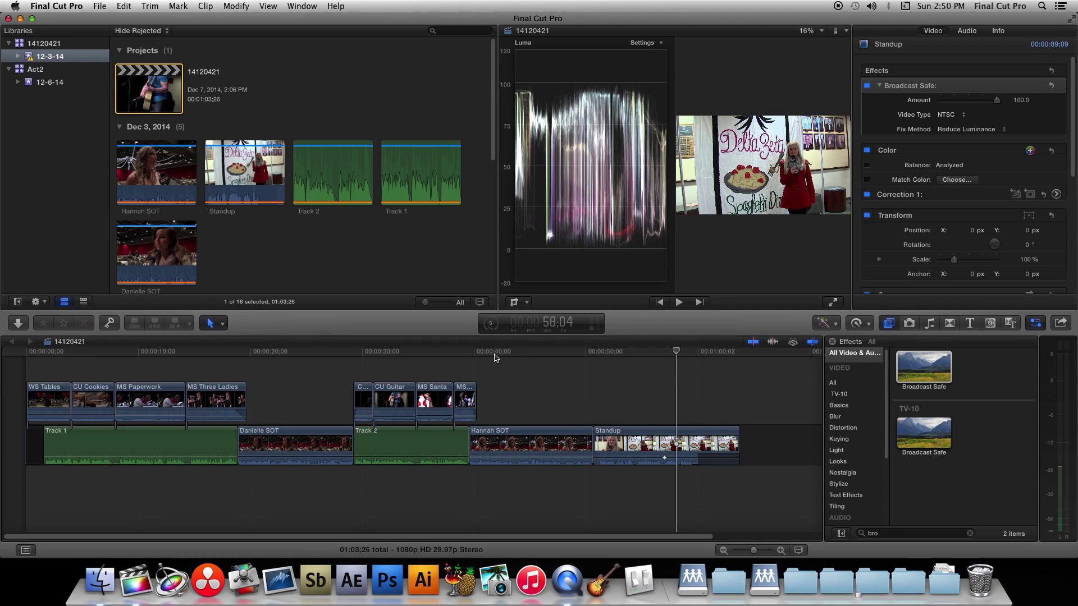
pyautogui.click(491, 326)
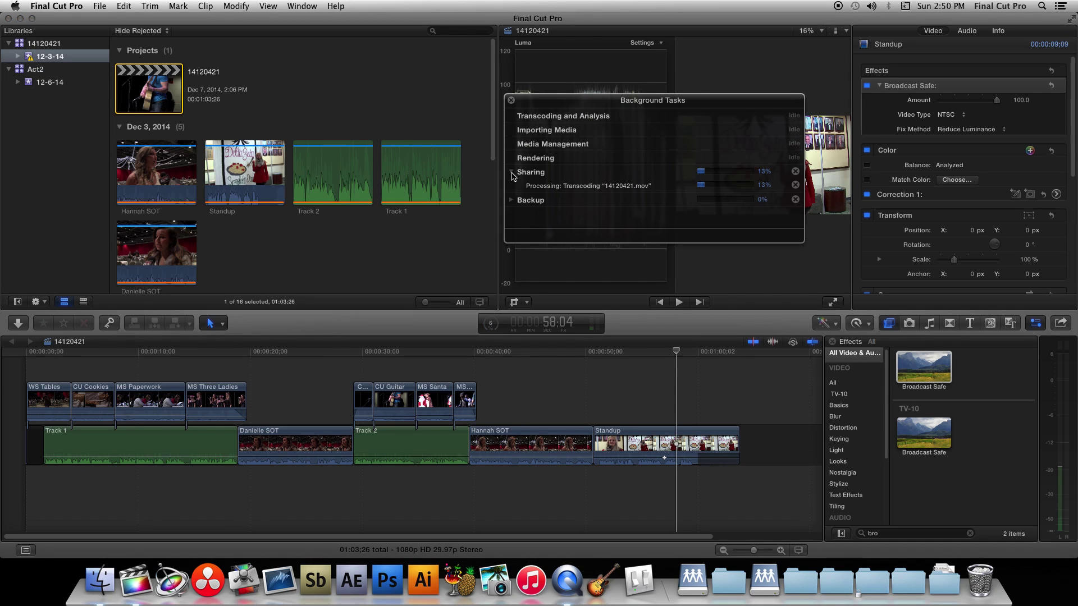